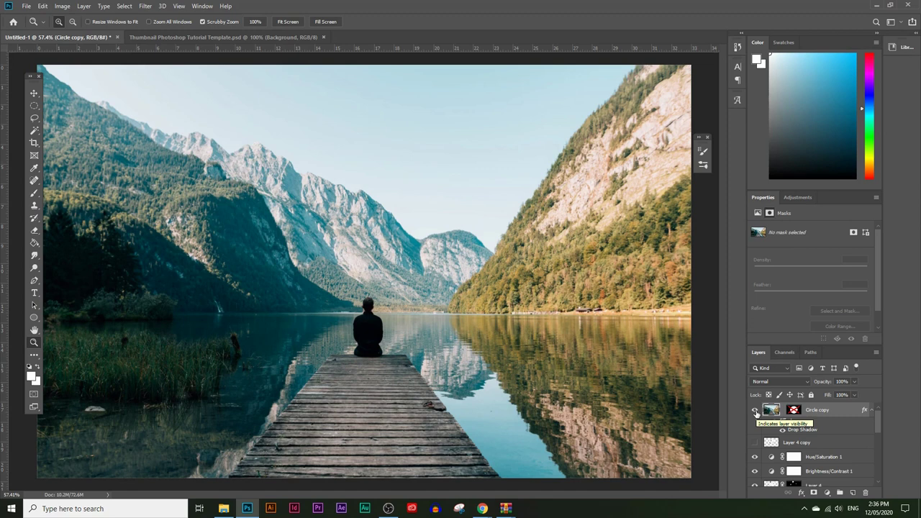
# Toggle the visibility of the Circle copy layer to compare the composition with the original photo.
pyautogui.click(755, 410)
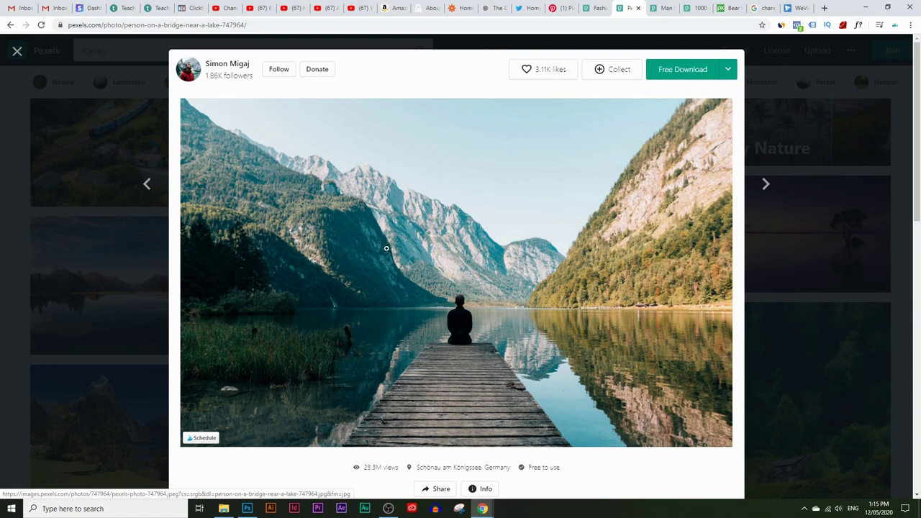
# Copy the lake and wooden dock photo from the Pexels page and switch to Photoshop.
pyautogui.rightClick(390, 233)
pyautogui.click(470, 329)
pyautogui.click(246, 508)
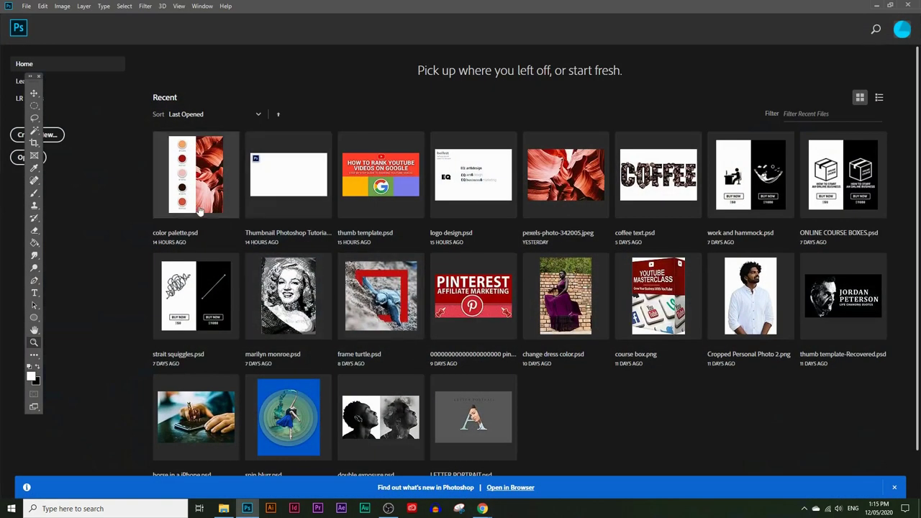
# Create a white 2376 × 1500 pixel document at 72 pixels/inch and paste the copied photo into it.
pyautogui.click(57, 137)
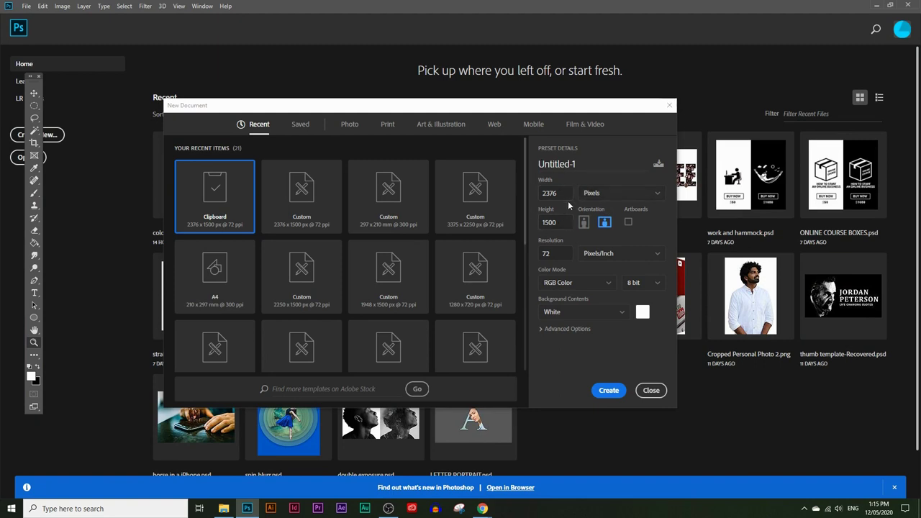
pyautogui.doubleClick(549, 193)
pyautogui.click(594, 195)
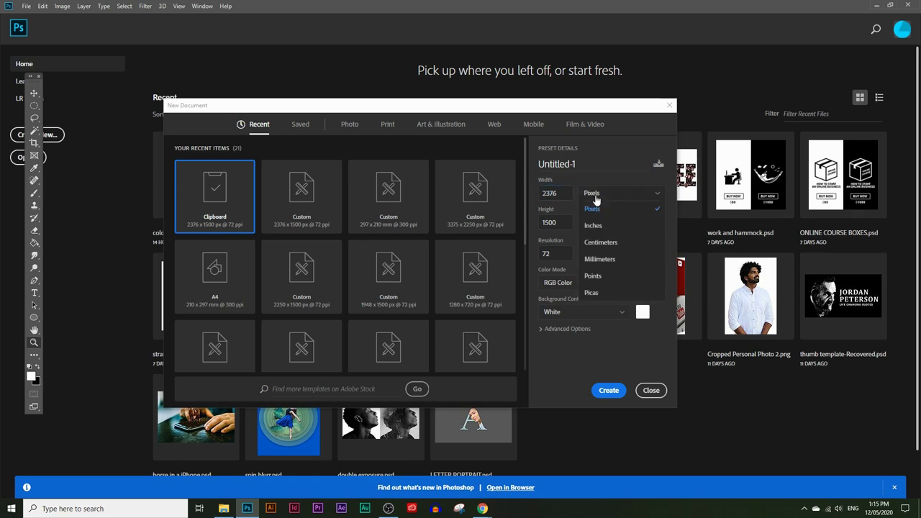
pyautogui.click(596, 199)
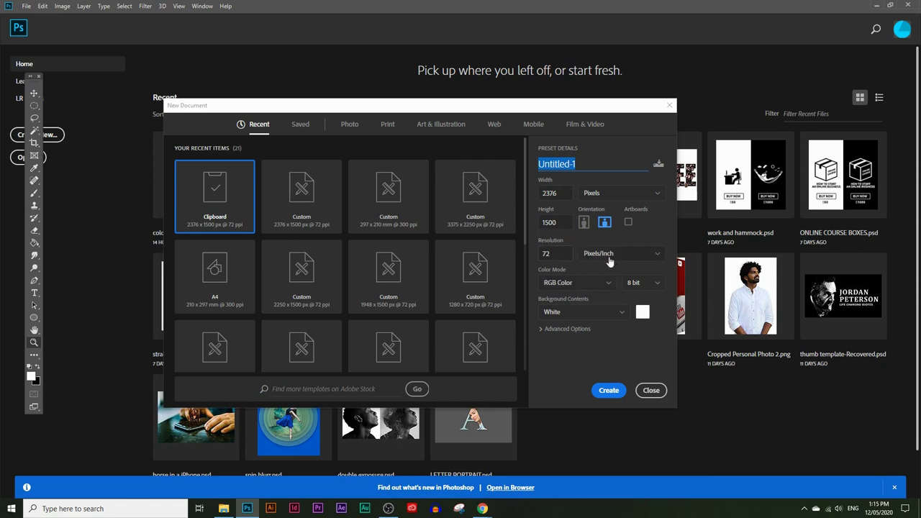
pyautogui.click(615, 390)
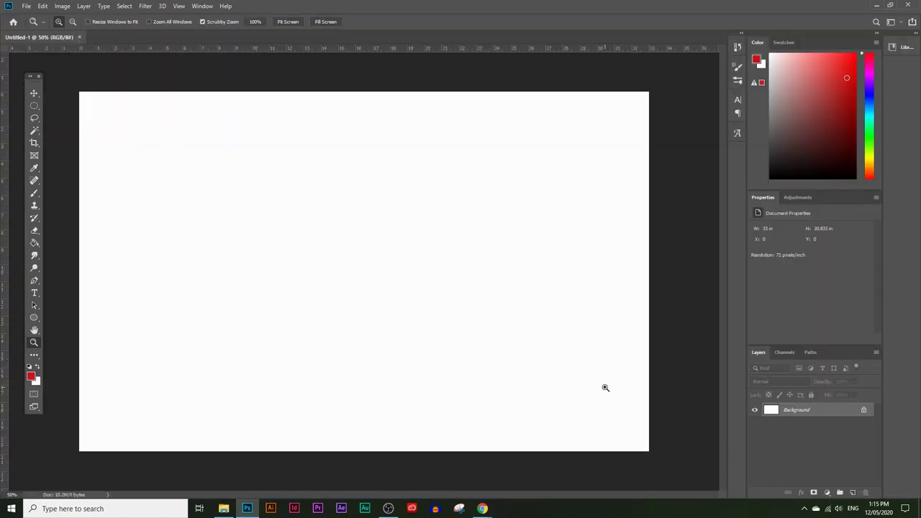
pyautogui.hotkey('ctrl', 'v')
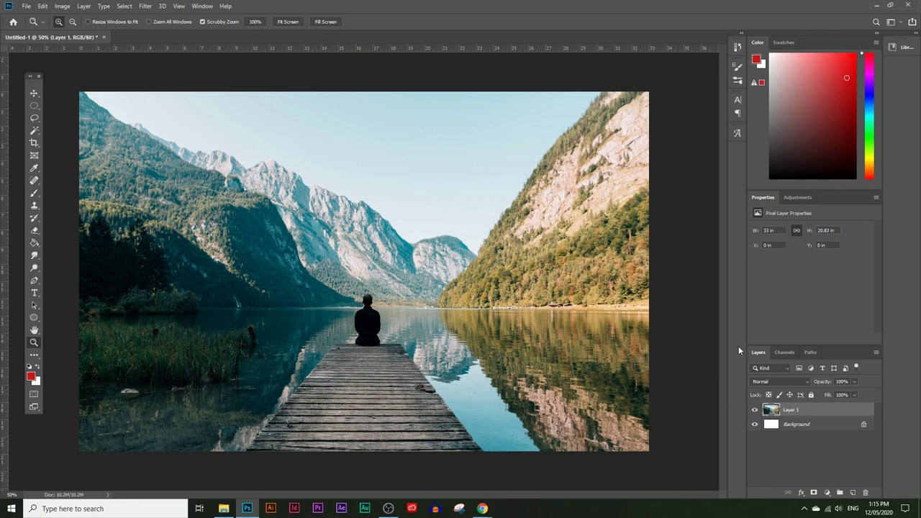
pyautogui.click(202, 6)
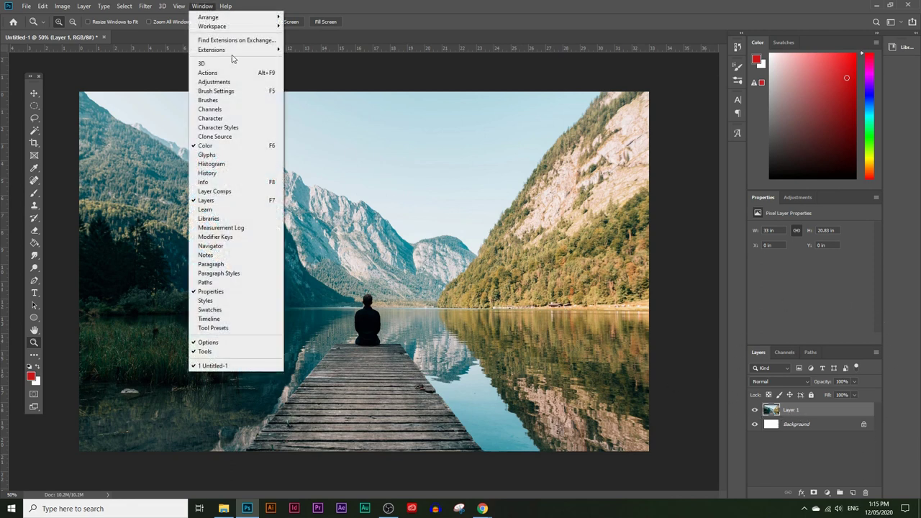
pyautogui.click(208, 201)
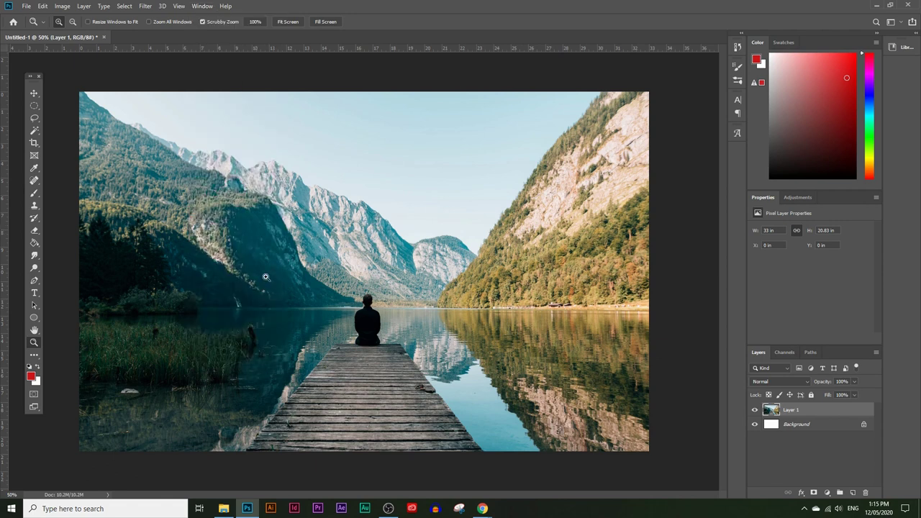
# Duplicate the photo layer, naming the lower one Circle and the upper one Bridge.
pyautogui.moveTo(792, 410); pyautogui.dragTo(852, 493)
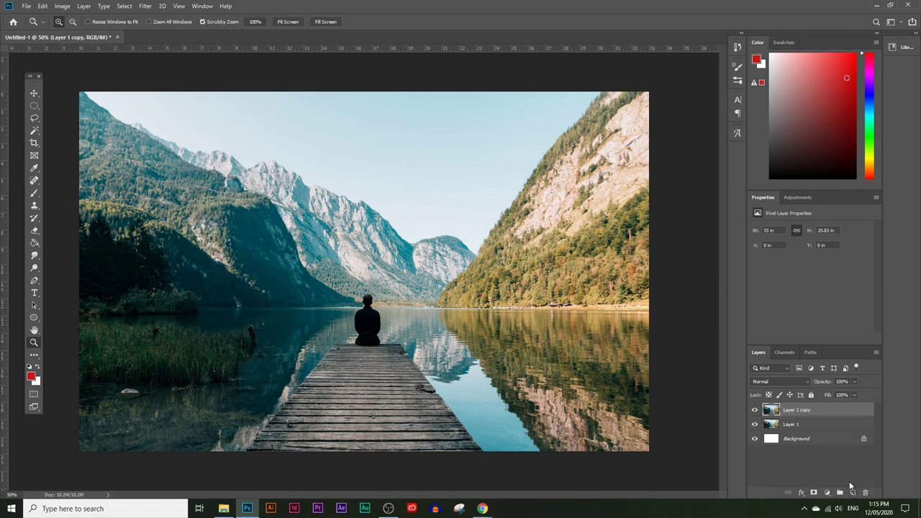
pyautogui.click(792, 427)
pyautogui.doubleClick(792, 424)
pyautogui.write('Circle')
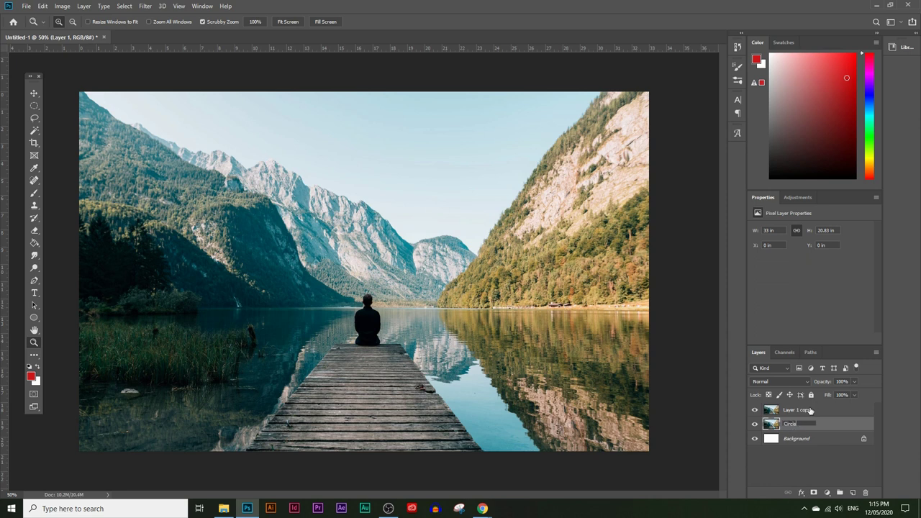
pyautogui.click(804, 411)
pyautogui.doubleClick(798, 410)
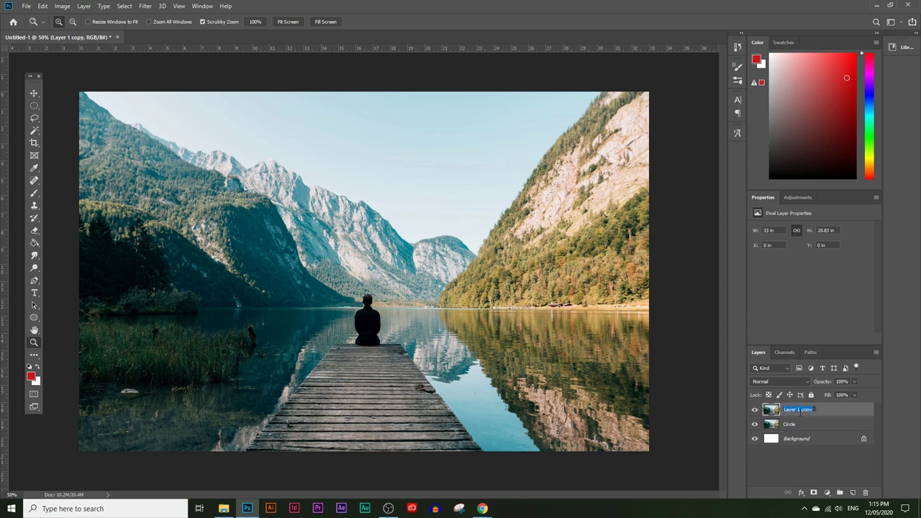
pyautogui.write('Bridge')
pyautogui.press('Return')
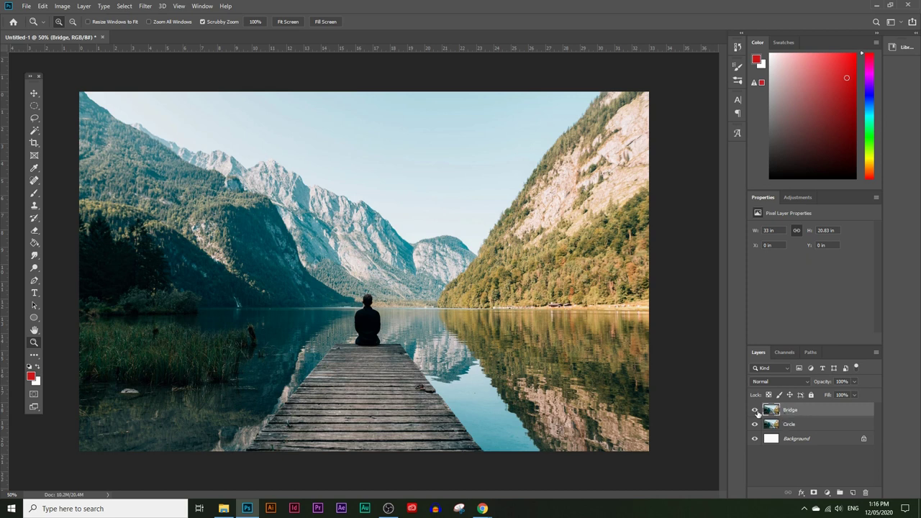
# Hide the Bridge layer and mask the Circle layer to a circle about 16.8 in wide, centred around the seated man.
pyautogui.click(755, 410)
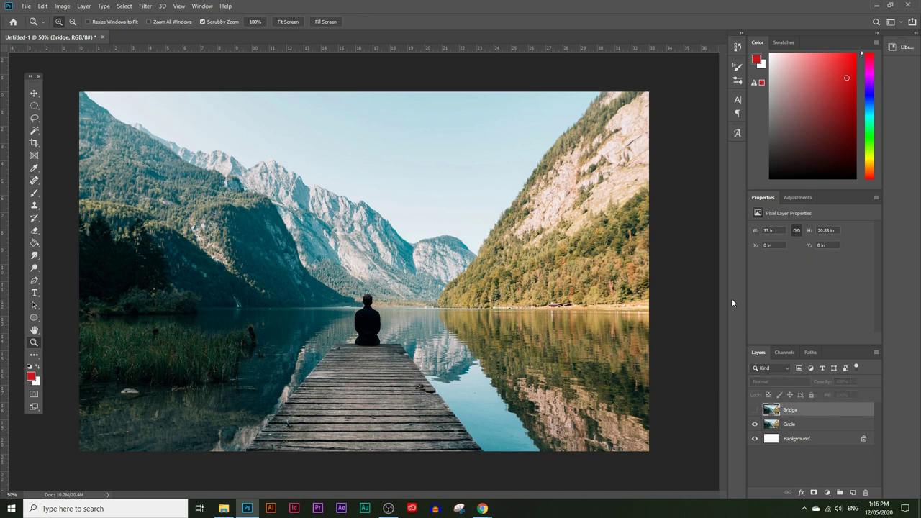
pyautogui.click(791, 425)
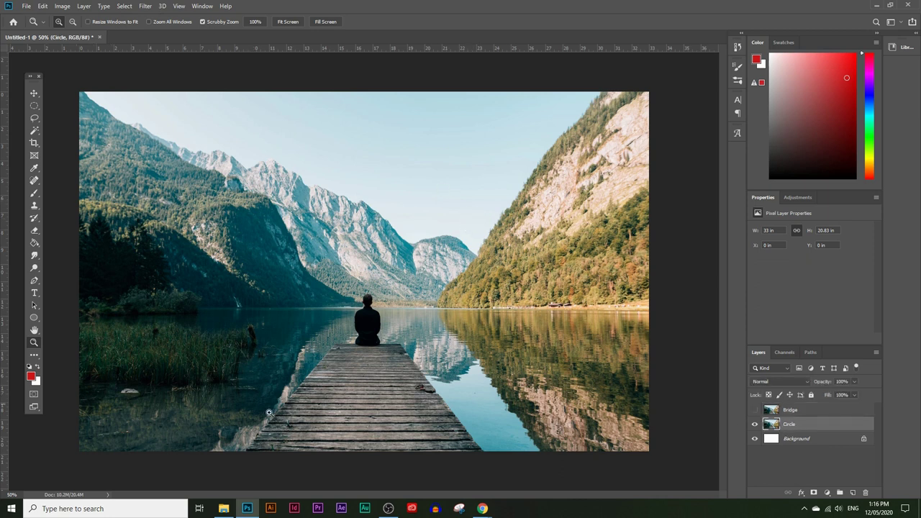
pyautogui.click(39, 106)
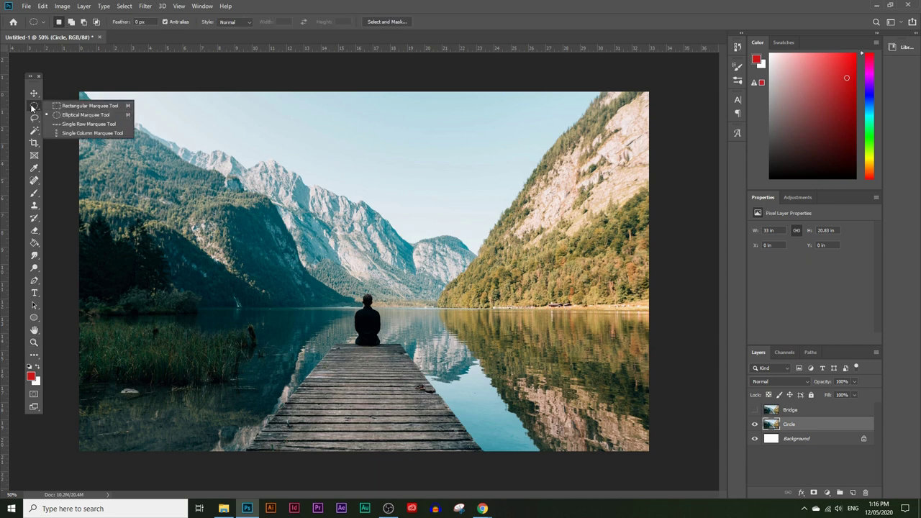
pyautogui.click(69, 116)
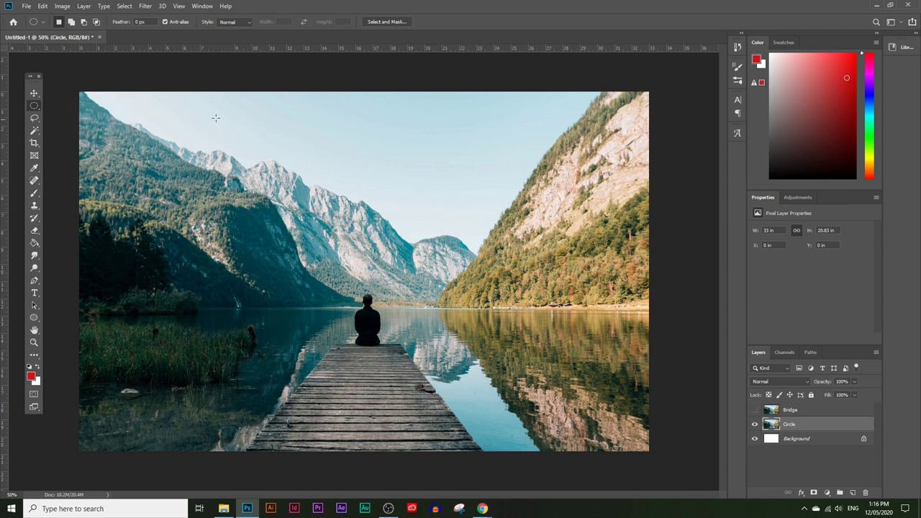
pyautogui.moveTo(213, 115); pyautogui.dragTo(505, 408)
pyautogui.moveTo(381, 250)
pyautogui.mouseDown()
pyautogui.moveTo(387, 239)
pyautogui.moveTo(384, 258)
pyautogui.mouseUp()
pyautogui.click(814, 492)
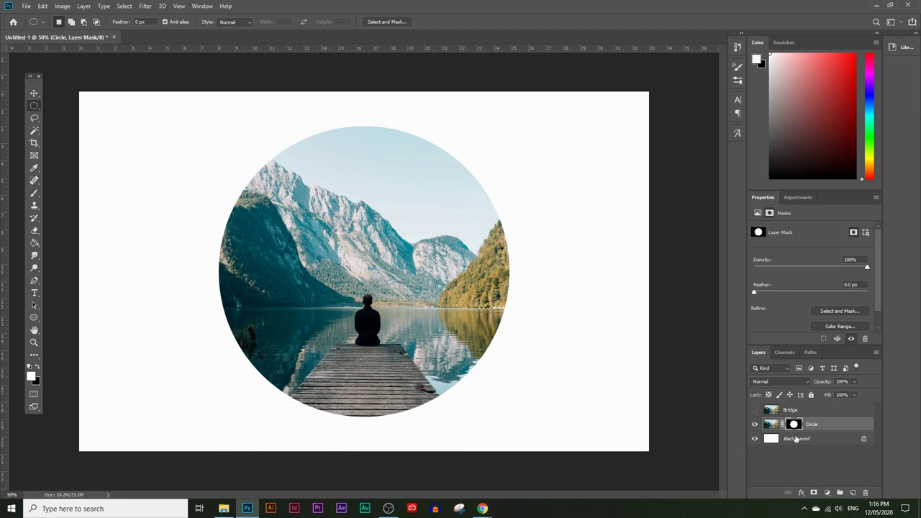
# Show the Bridge layer again and lower its opacity to 62%.
pyautogui.click(800, 415)
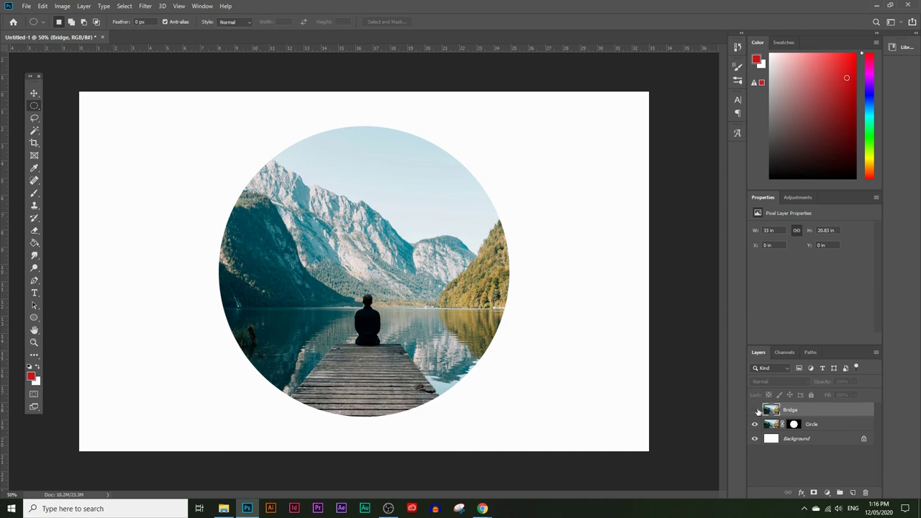
pyautogui.click(755, 410)
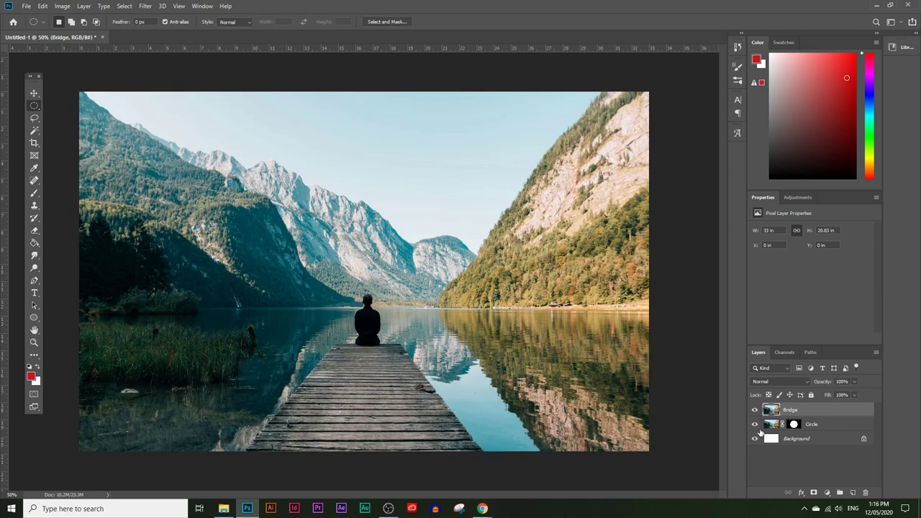
pyautogui.click(853, 383)
pyautogui.moveTo(841, 394); pyautogui.dragTo(838, 395)
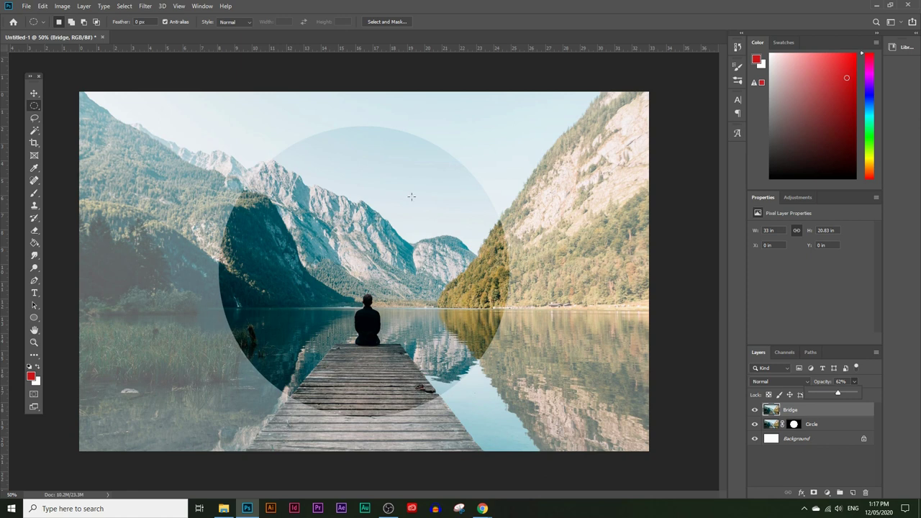
# Trace a closed Pen path around the front part of the wooden dock, from inside the circle to below the canvas edge.
pyautogui.press('z')
pyautogui.click(343, 392)
pyautogui.click(360, 399)
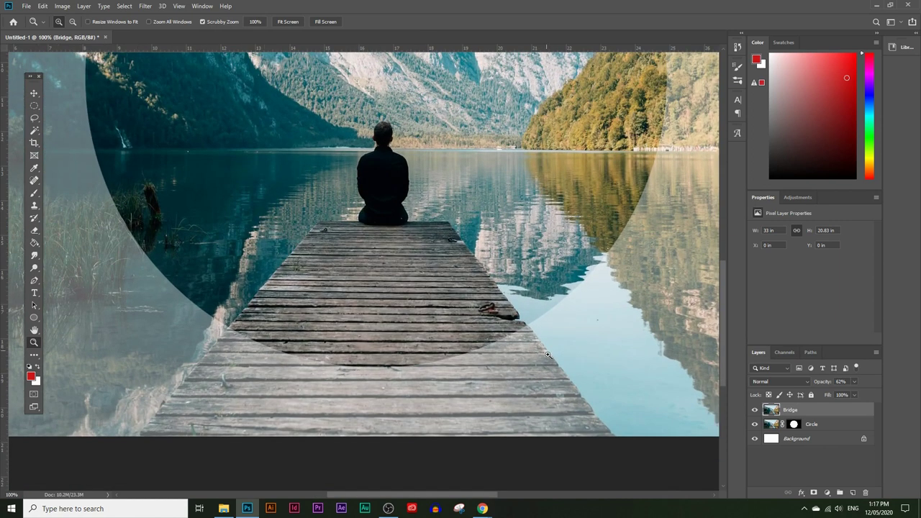
pyautogui.click(34, 281)
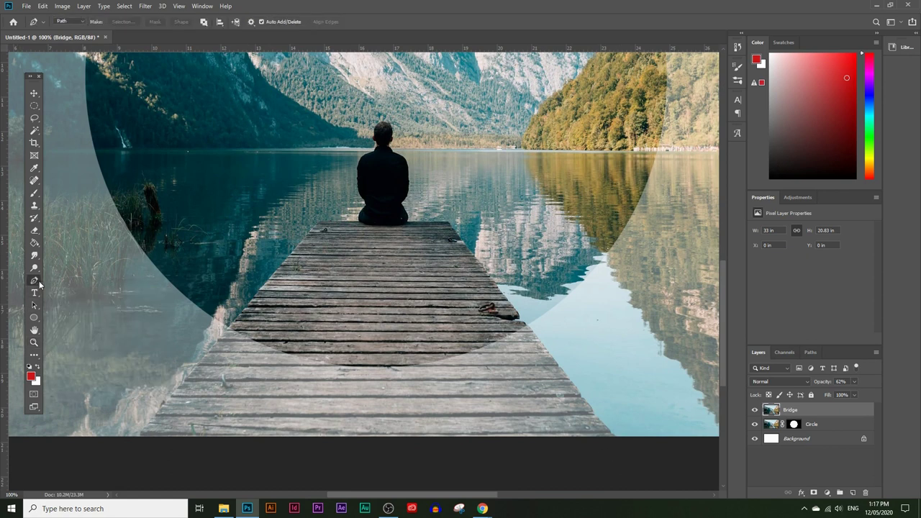
pyautogui.click(140, 433)
pyautogui.click(155, 419)
pyautogui.click(169, 396)
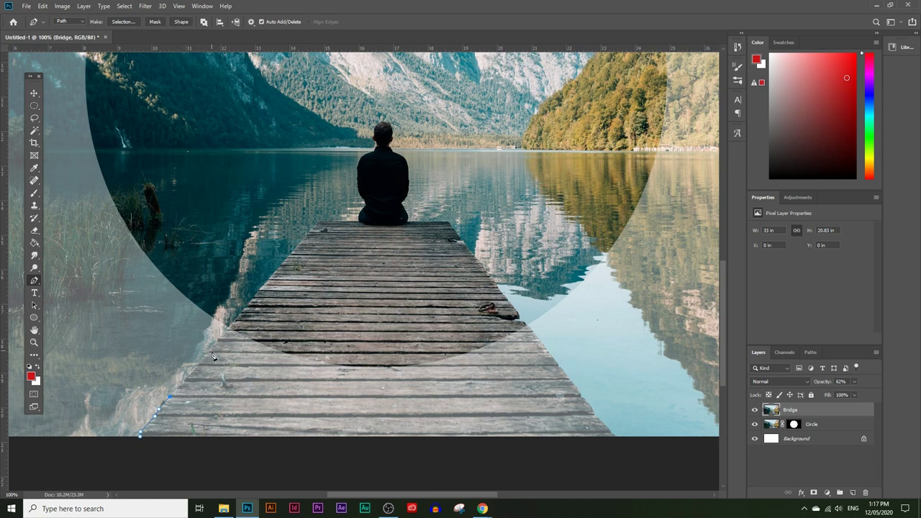
pyautogui.click(208, 354)
pyautogui.click(217, 341)
pyautogui.click(226, 332)
pyautogui.click(235, 319)
pyautogui.click(245, 309)
pyautogui.click(255, 294)
pyautogui.click(263, 285)
pyautogui.click(280, 269)
pyautogui.click(408, 261)
pyautogui.click(485, 270)
pyautogui.click(518, 318)
pyautogui.click(559, 366)
pyautogui.click(580, 395)
pyautogui.click(596, 417)
pyautogui.click(616, 437)
pyautogui.click(619, 445)
pyautogui.click(171, 459)
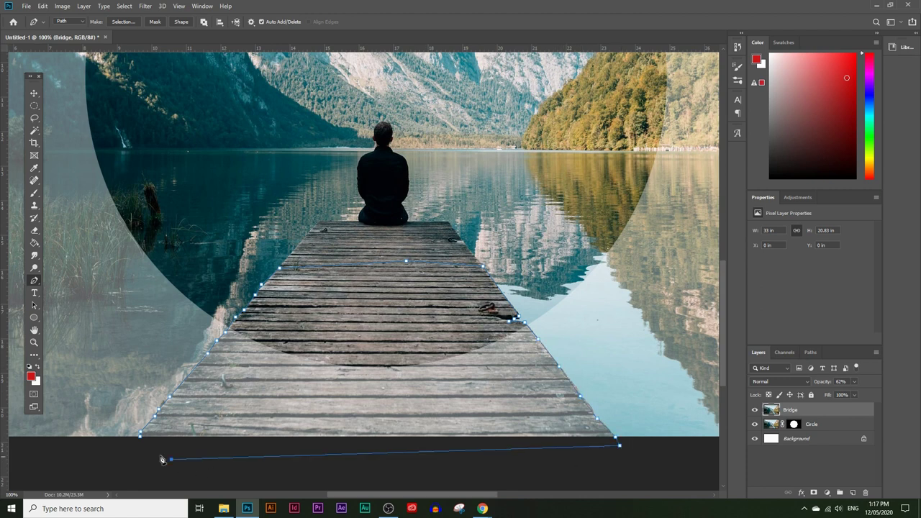
pyautogui.click(141, 436)
# Convert the dock path to a selection with 0 pixels feather and mask the Bridge layer with it at 100% opacity.
pyautogui.rightClick(324, 366)
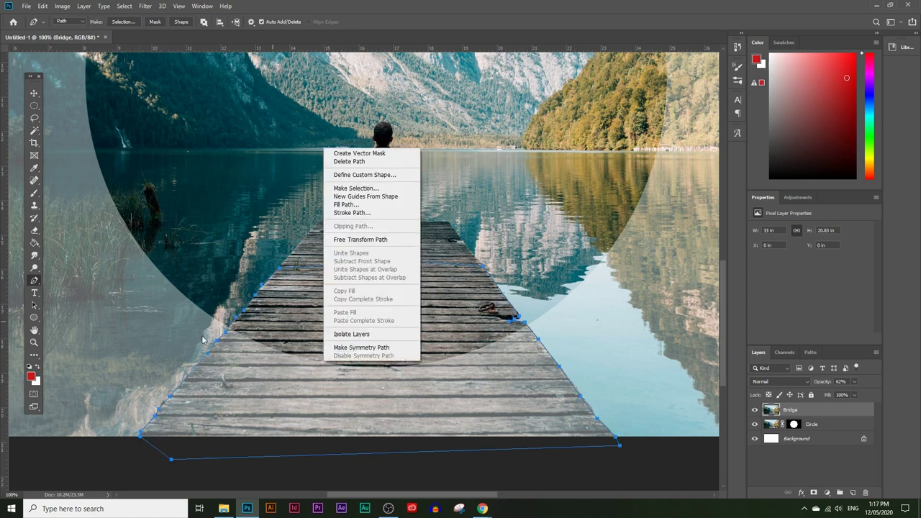
pyautogui.click(359, 187)
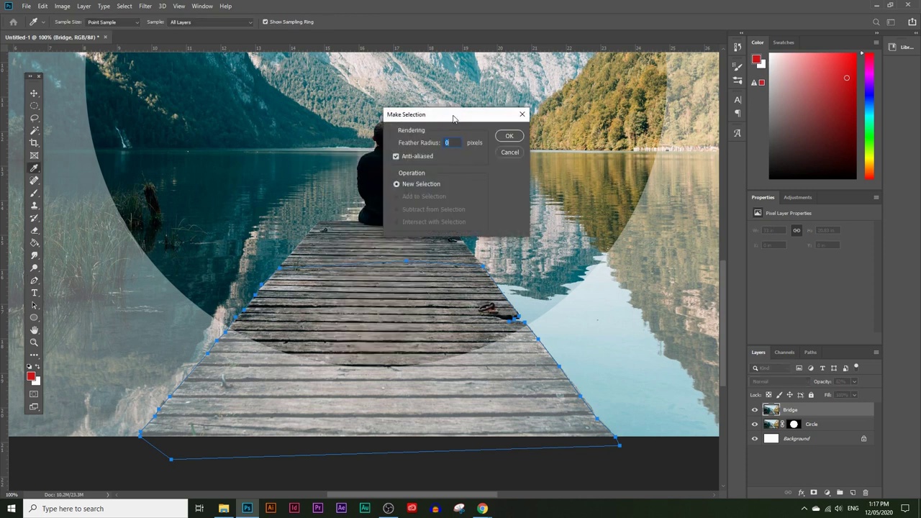
pyautogui.moveTo(453, 118); pyautogui.dragTo(382, 192)
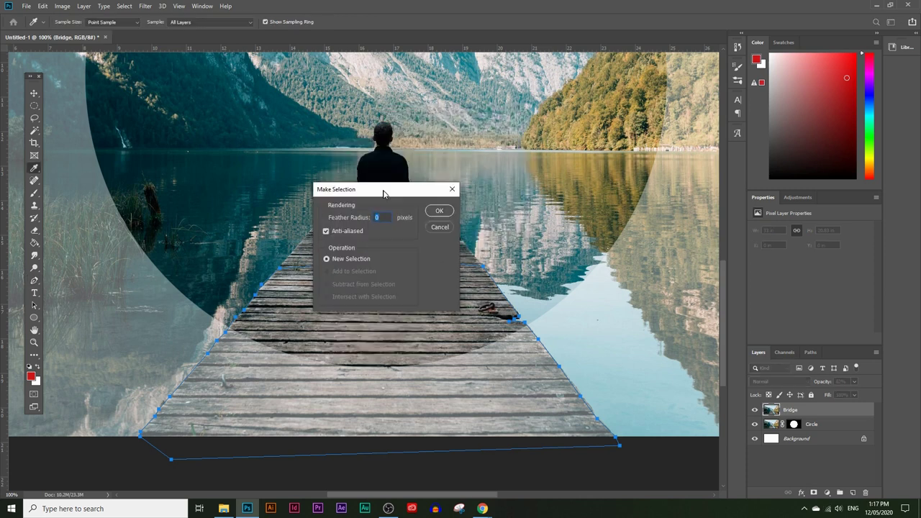
pyautogui.click(439, 213)
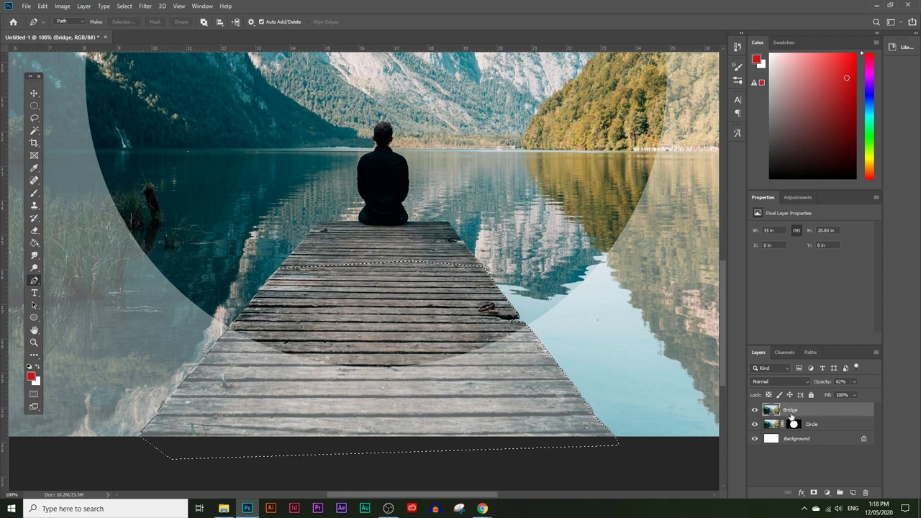
pyautogui.click(813, 493)
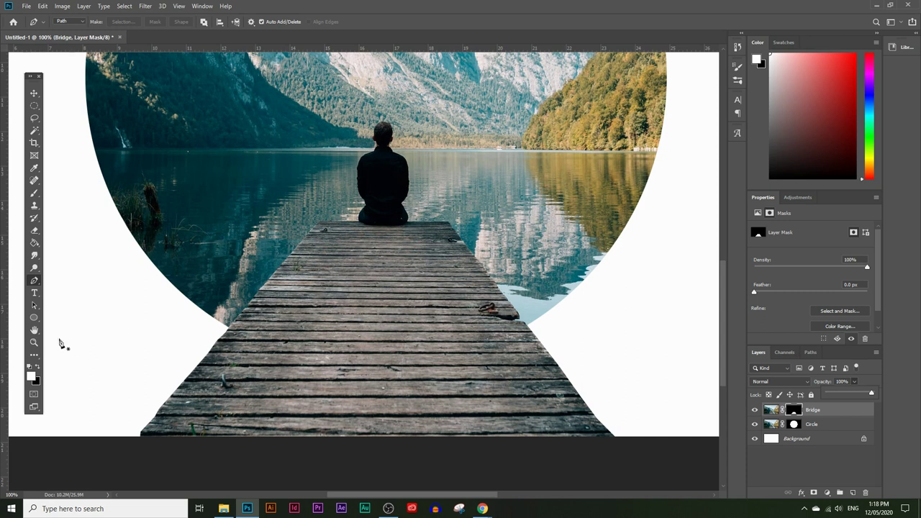
# Unlink the Circle layer's mask from its image and select the mask.
pyautogui.click(34, 342)
pyautogui.keyDown('alt'); pyautogui.click(372, 359); pyautogui.keyUp('alt')
pyautogui.keyDown('alt'); pyautogui.click(372, 359); pyautogui.keyUp('alt')
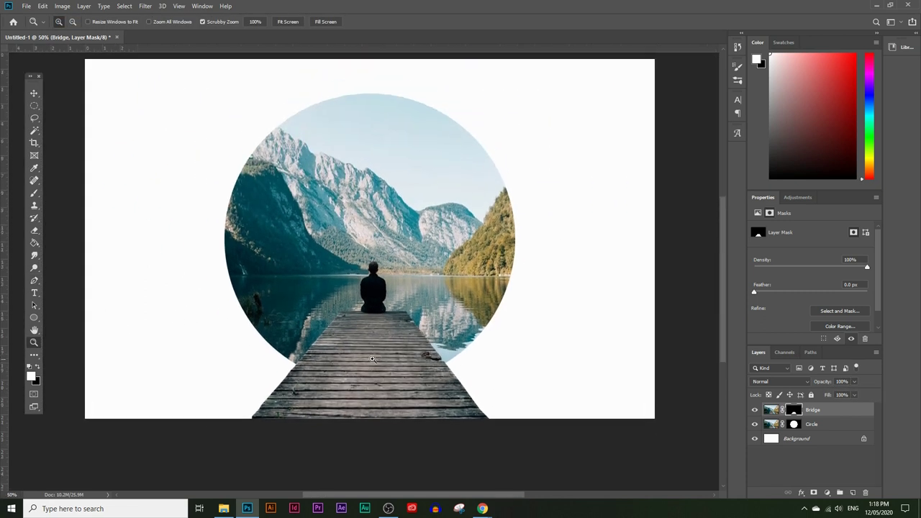
pyautogui.scroll(2, 399, 349)
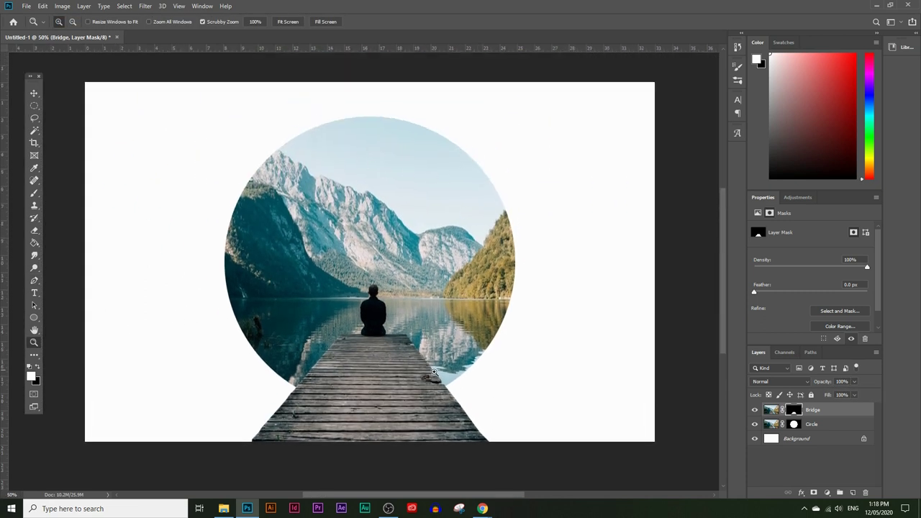
pyautogui.click(794, 425)
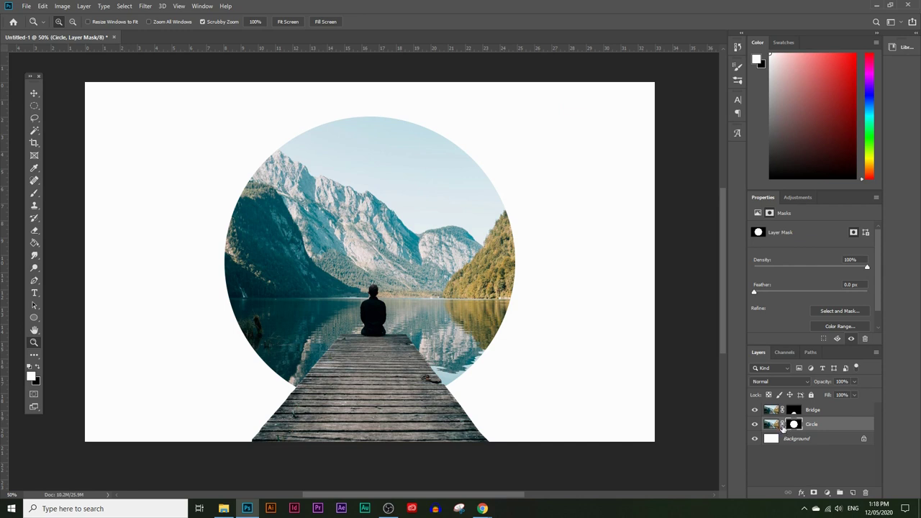
pyautogui.click(782, 426)
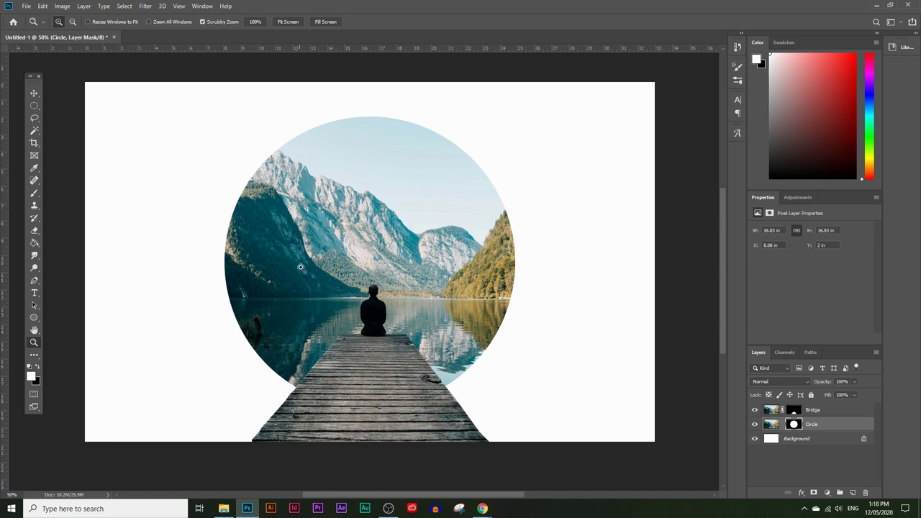
pyautogui.click(794, 425)
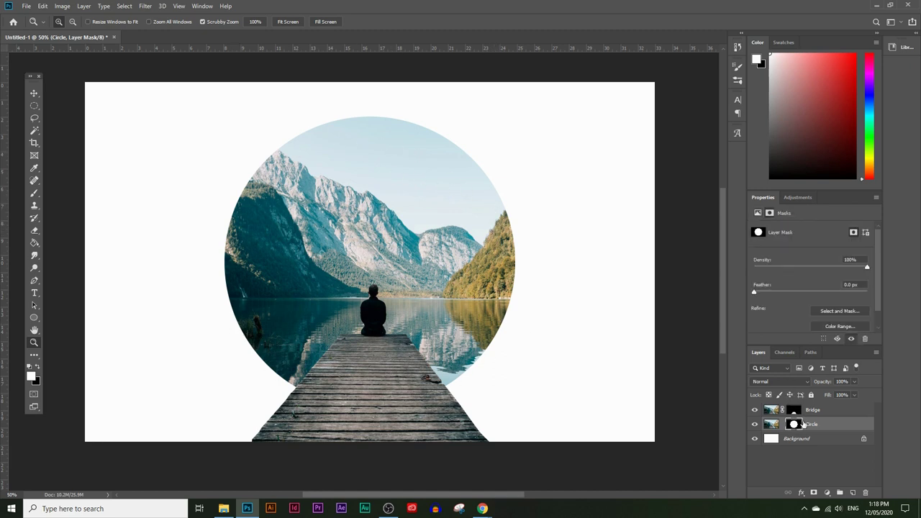
# Scale the Circle layer's mask down proportionally to about 98.84% from its lower edge.
pyautogui.hotkey('ctrl', 't')
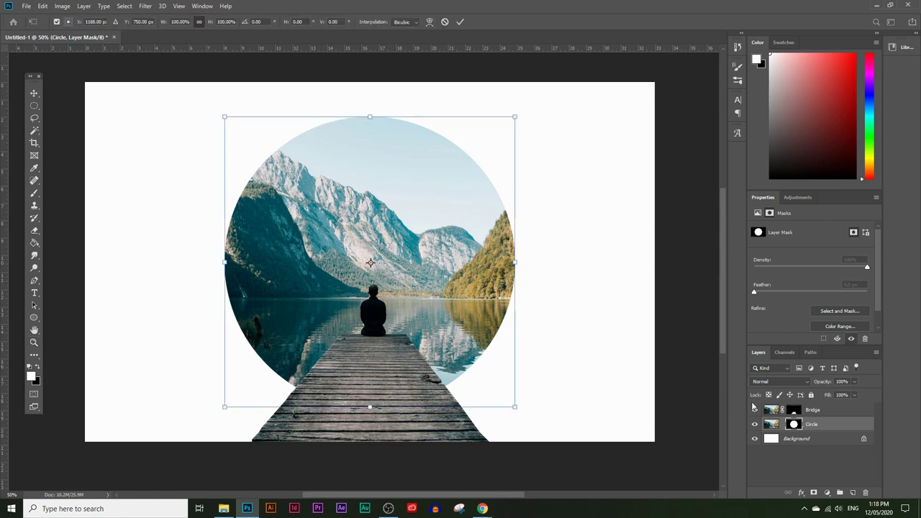
pyautogui.moveTo(370, 408)
pyautogui.mouseDown()
pyautogui.moveTo(370, 436)
pyautogui.moveTo(374, 392)
pyautogui.moveTo(375, 414)
pyautogui.moveTo(374, 405)
pyautogui.mouseUp()
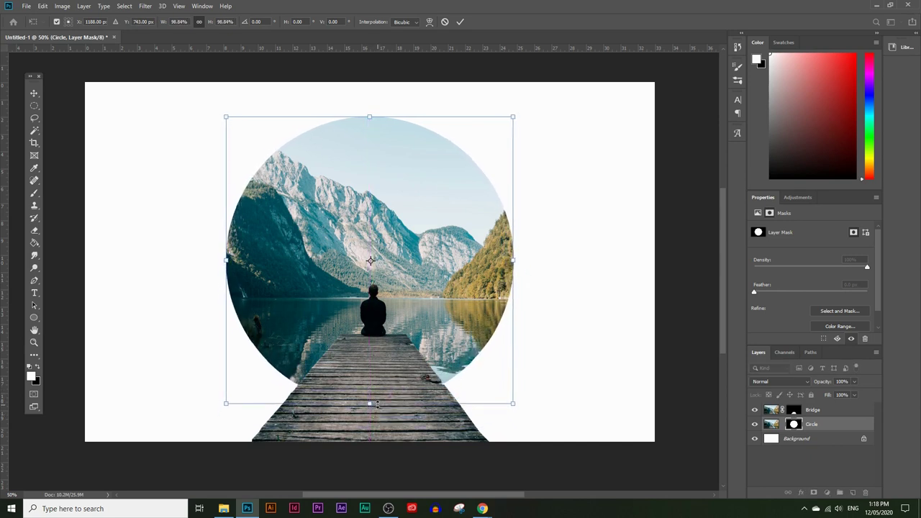
pyautogui.press('Return')
pyautogui.press('z')
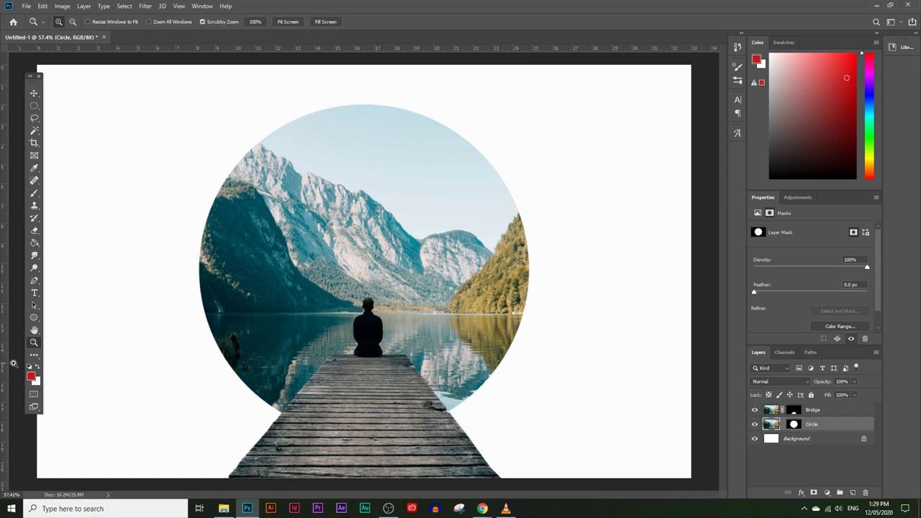
# Set the foreground colour to dark blue 01212c, sampled from the shaded shoreline inside the circular photo.
pyautogui.click(31, 378)
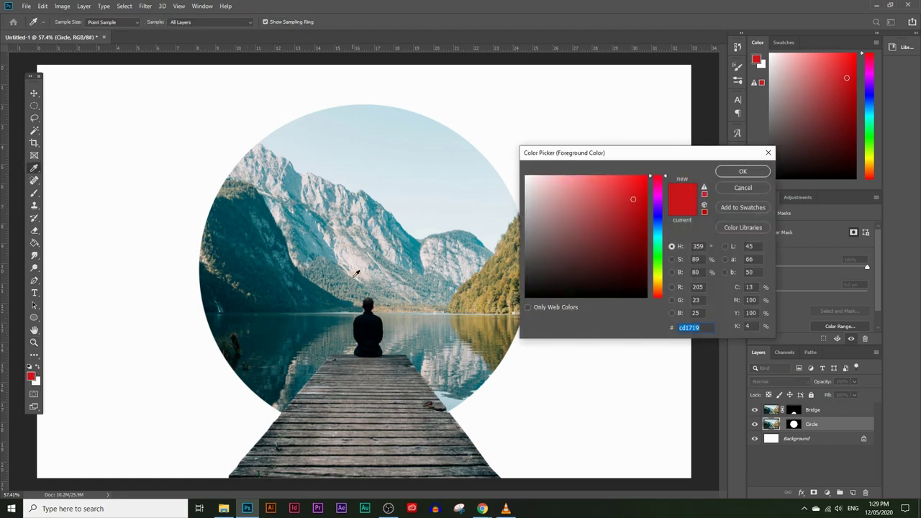
pyautogui.click(237, 308)
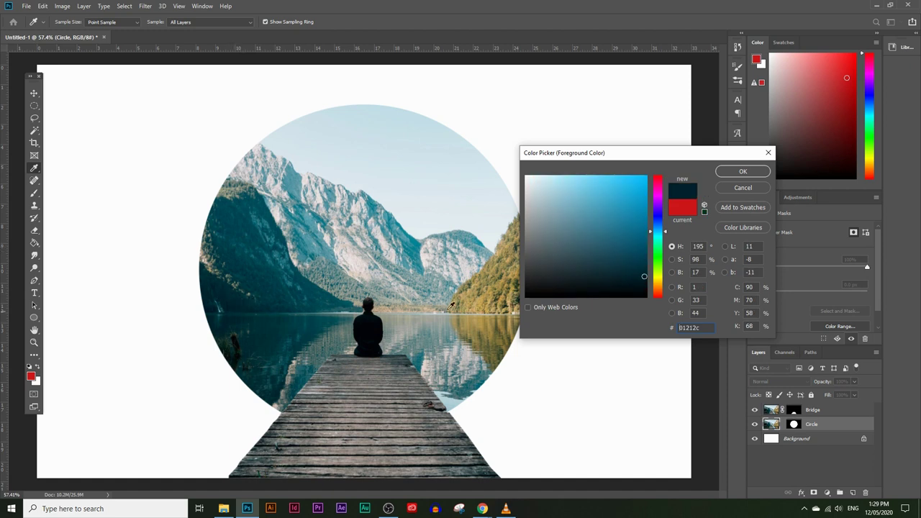
pyautogui.click(739, 172)
pyautogui.press('z')
# Add a new layer directly above the Background and fill it with the dark blue foreground colour.
pyautogui.click(831, 440)
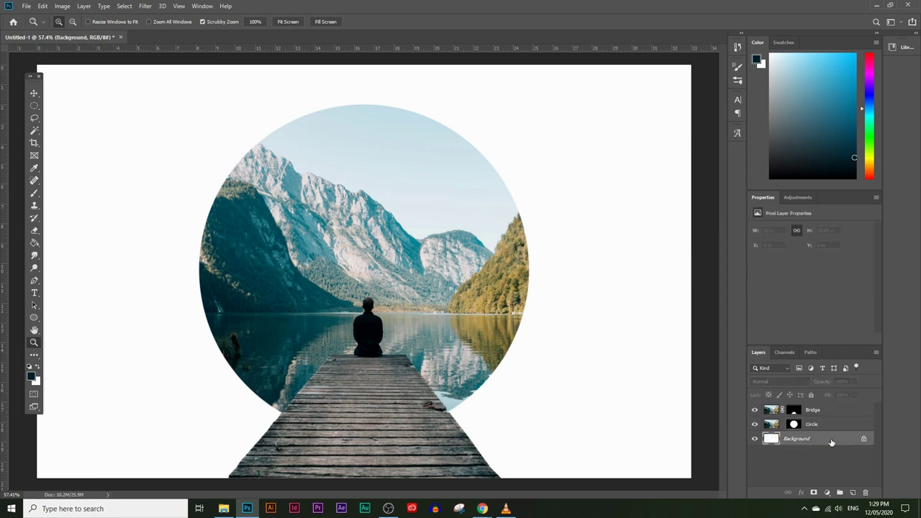
pyautogui.click(853, 492)
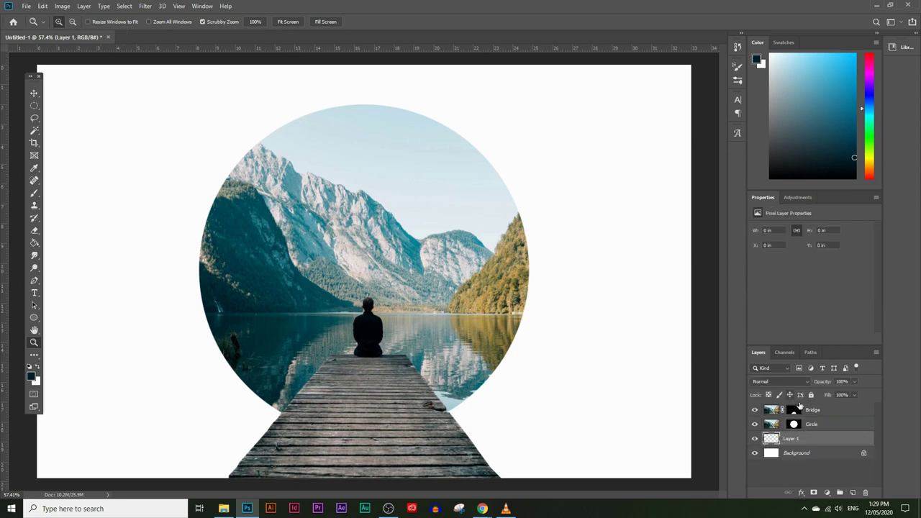
pyautogui.click(33, 245)
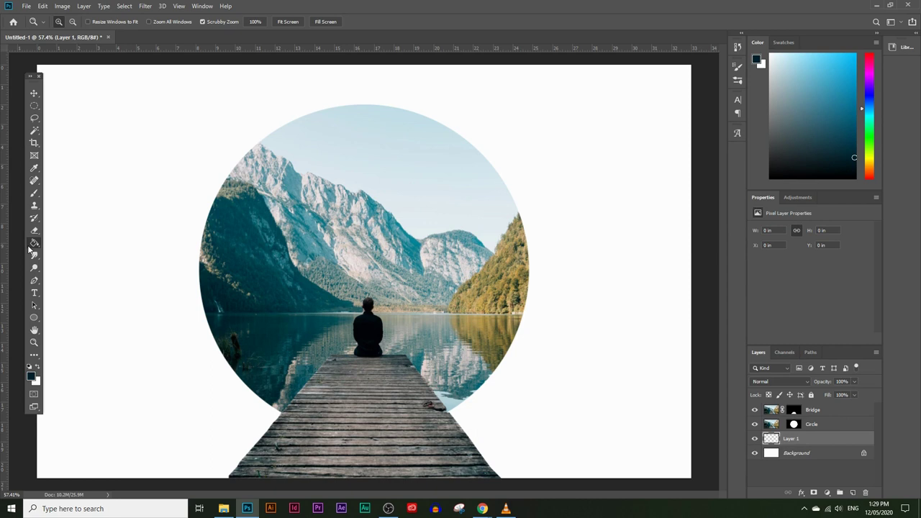
pyautogui.click(119, 192)
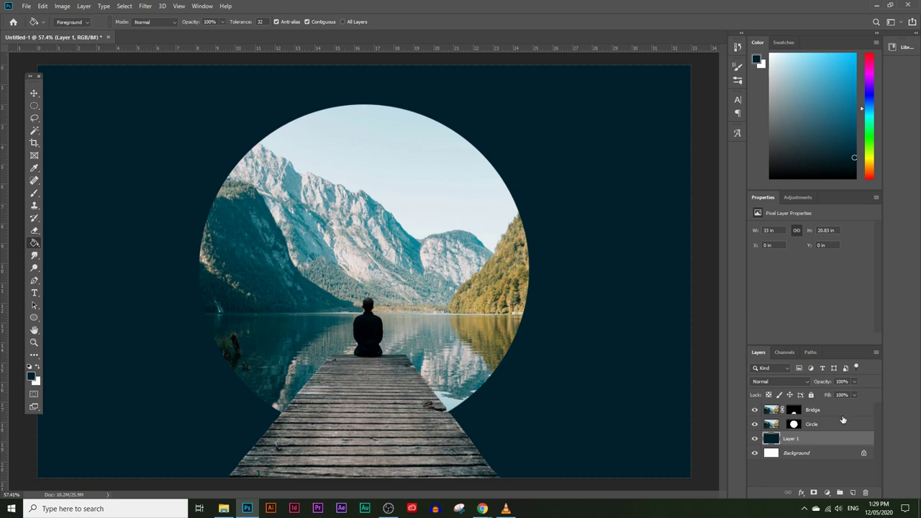
# Add a Drop Shadow layer style to the Circle layer.
pyautogui.click(831, 425)
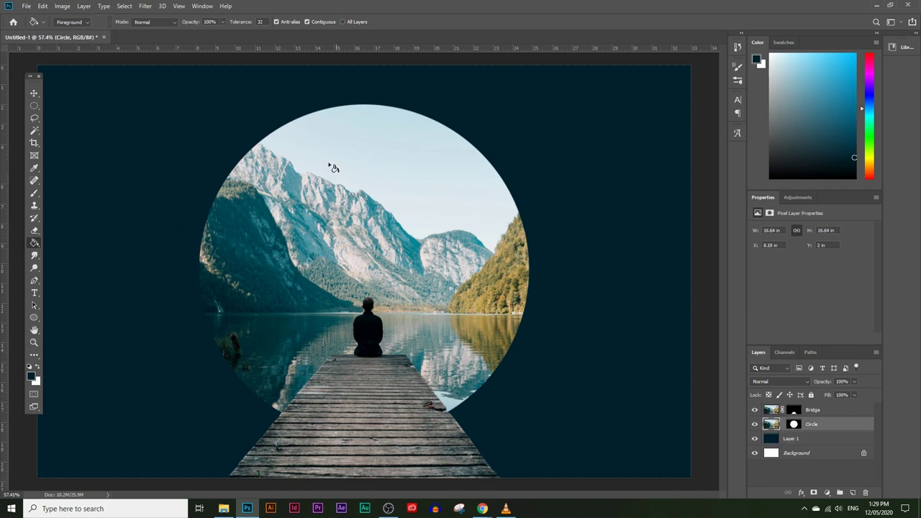
pyautogui.click(62, 7)
pyautogui.moveTo(84, 7)
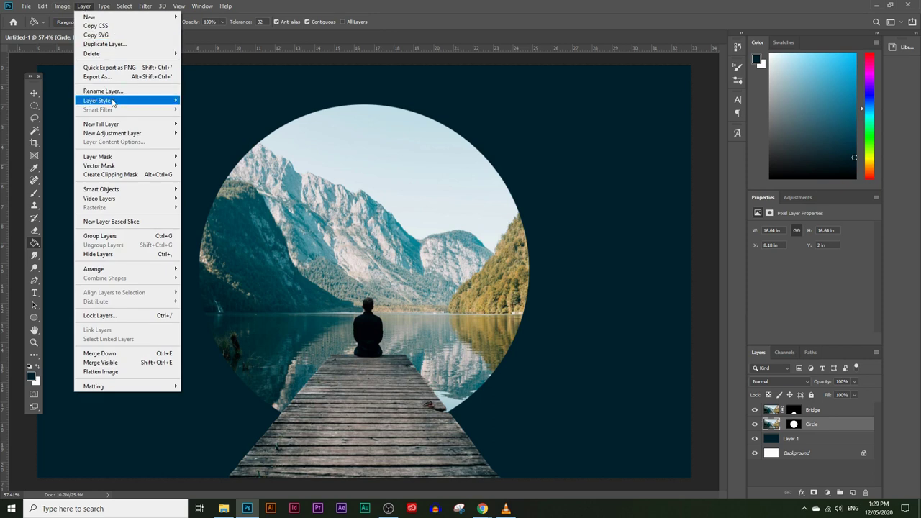
pyautogui.moveTo(114, 103)
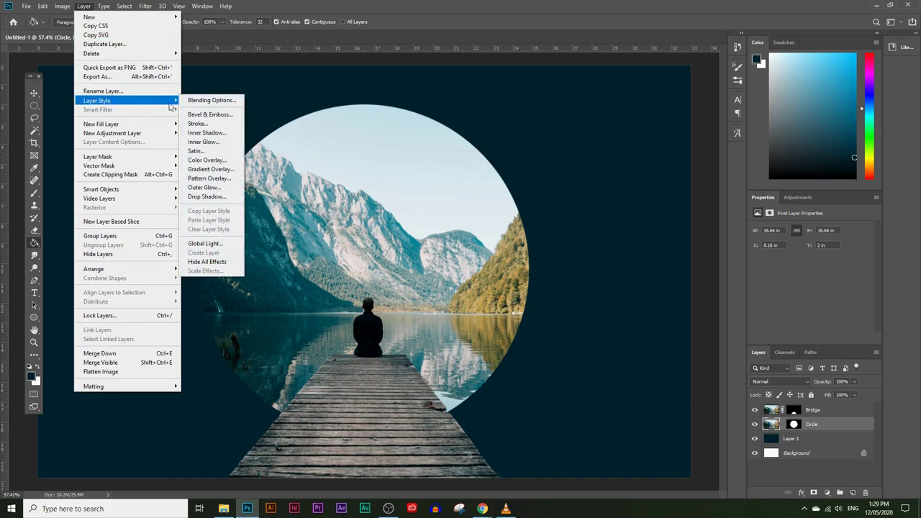
pyautogui.click(208, 196)
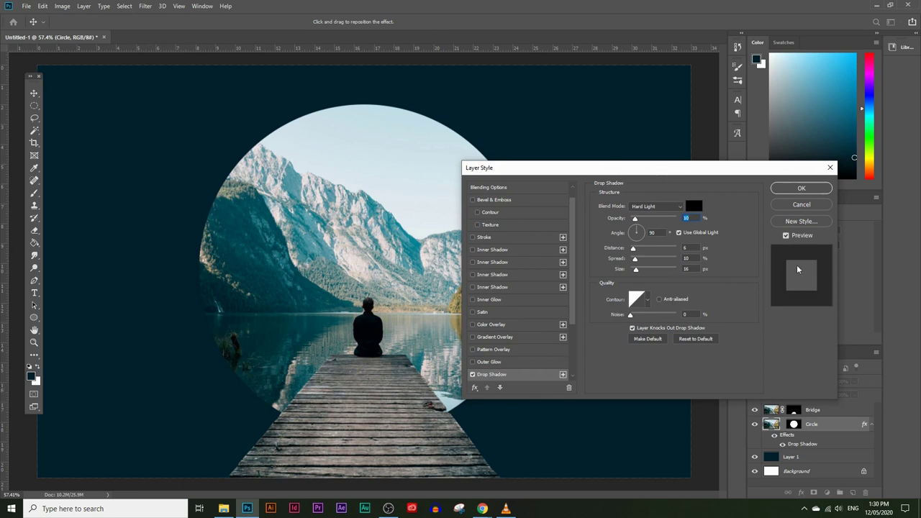
# Set the drop shadow to Multiply with 27% opacity and a 90° angle, increase its distance and size, and apply it.
pyautogui.click(659, 207)
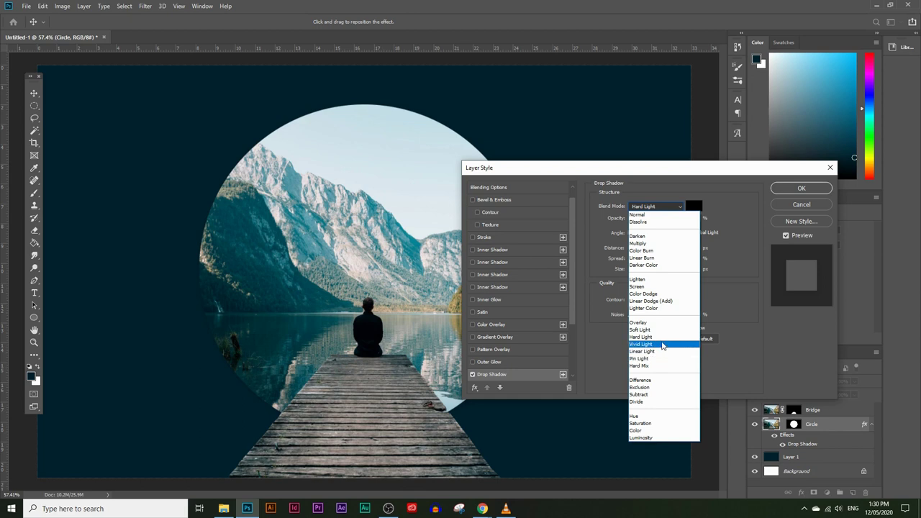
pyautogui.click(655, 244)
pyautogui.moveTo(635, 218)
pyautogui.mouseDown()
pyautogui.moveTo(652, 218)
pyautogui.moveTo(639, 218)
pyautogui.moveTo(632, 238)
pyautogui.moveTo(637, 228)
pyautogui.mouseUp()
pyautogui.write('90')
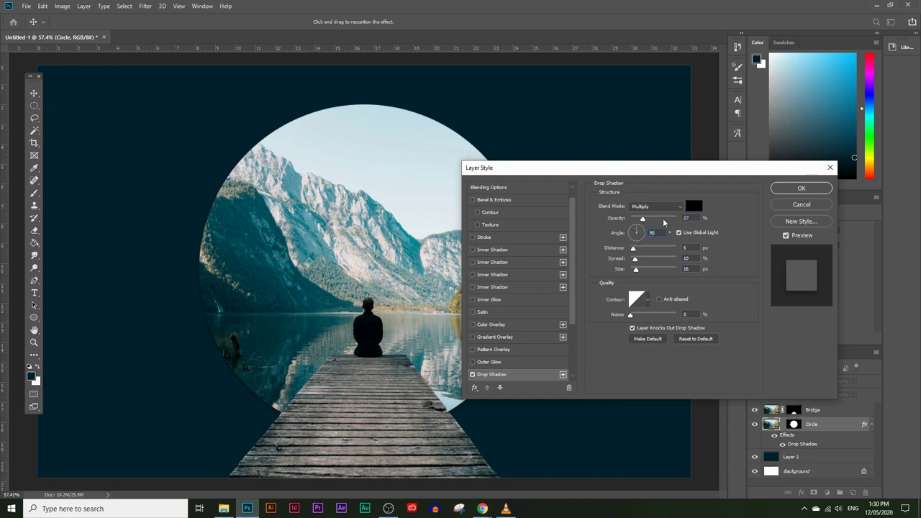
pyautogui.moveTo(633, 248); pyautogui.dragTo(650, 269)
pyautogui.click(799, 189)
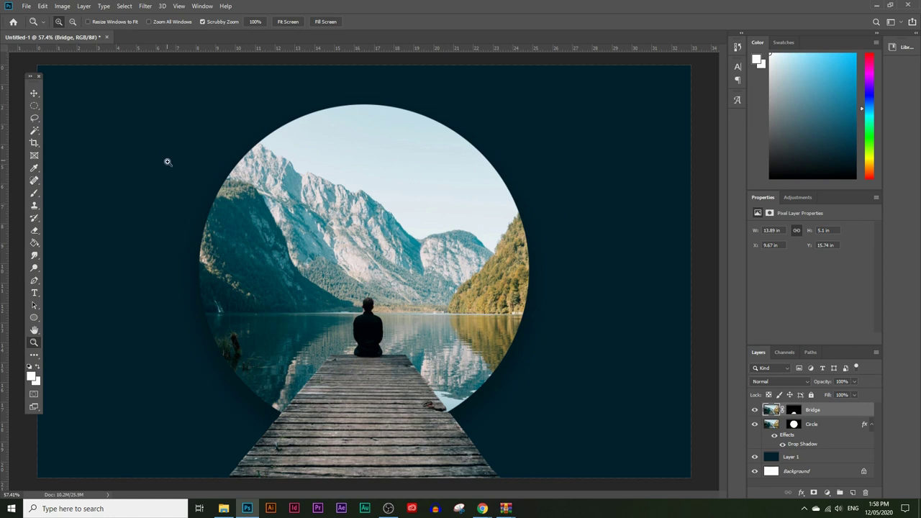
# Switch to the Brusheezy clouds results in Chrome and download the free Cloud Brushes set with nine black cloud shapes.
pyautogui.moveTo(489, 508)
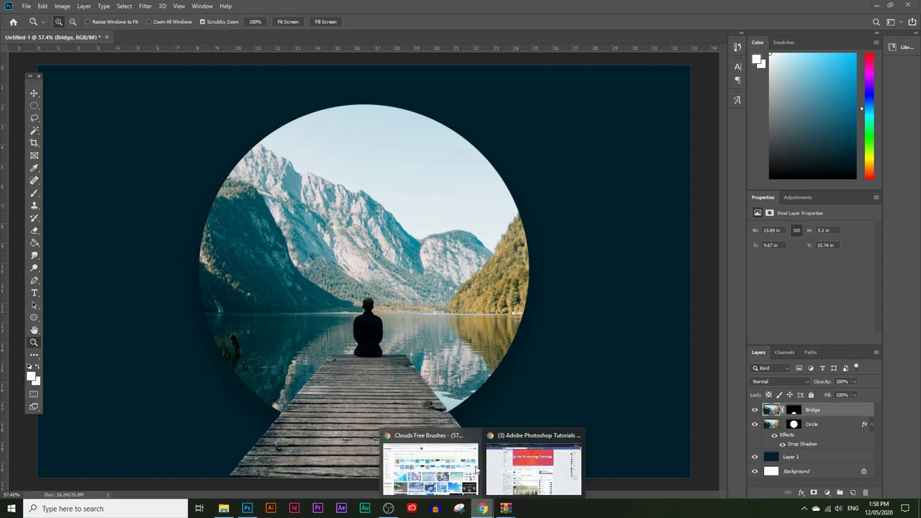
pyautogui.click(446, 460)
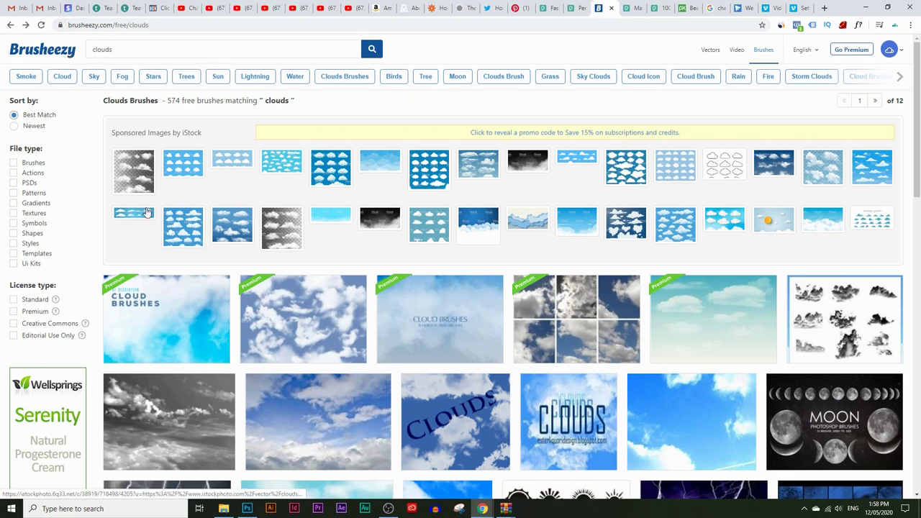
pyautogui.scroll(-2, 611, 108)
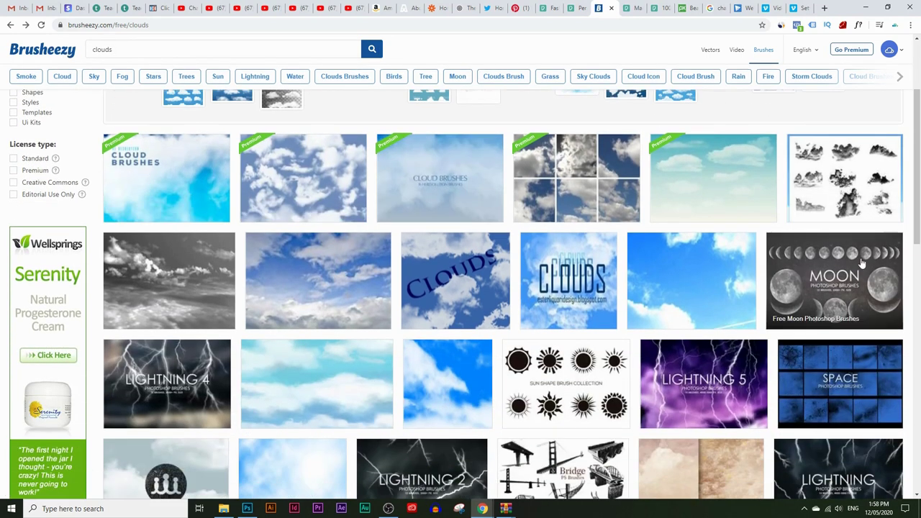
pyautogui.scroll(1, 278, 199)
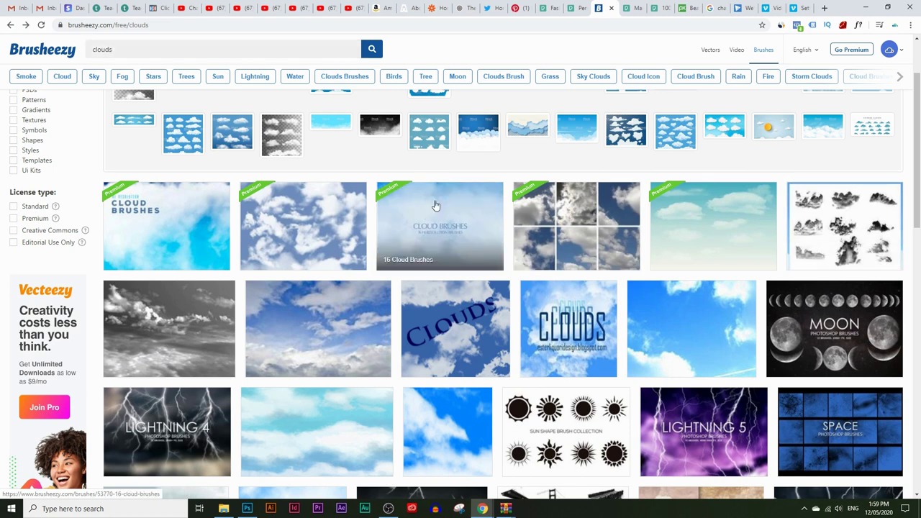
pyautogui.click(824, 213)
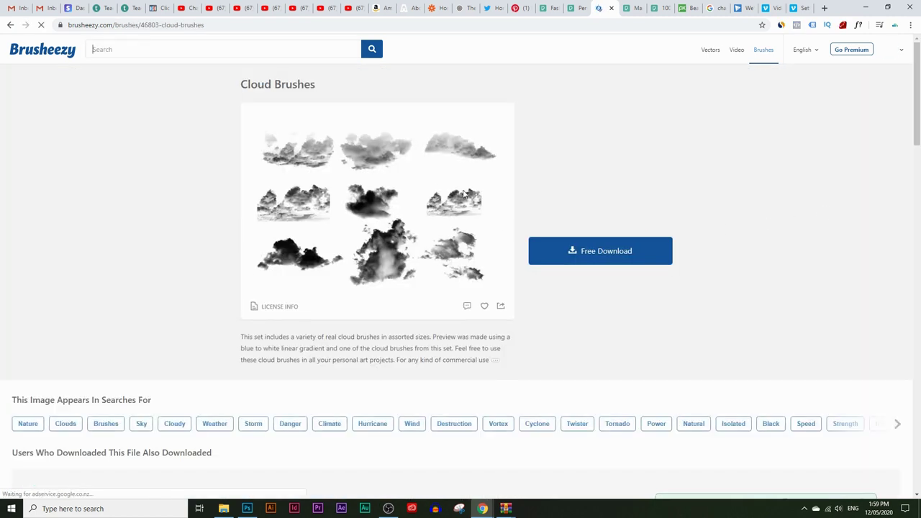
pyautogui.click(603, 253)
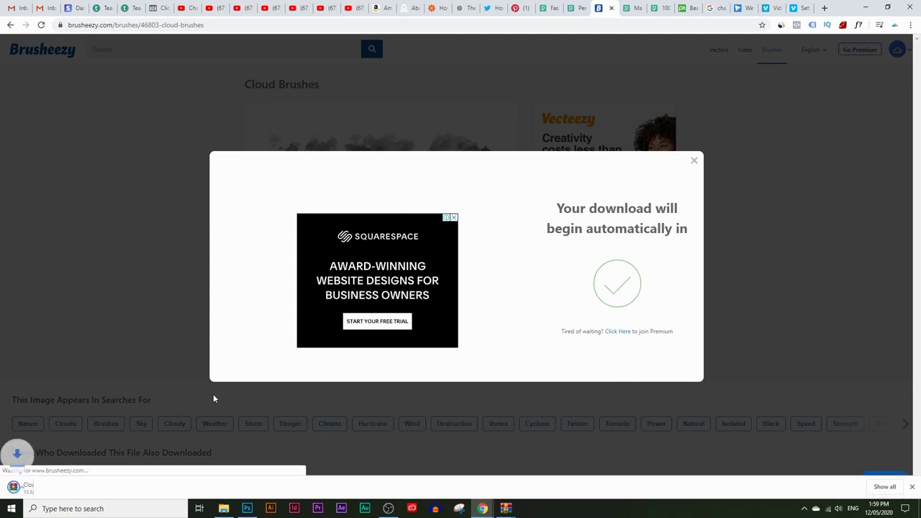
# Open the downloaded Cloud_Brushes (3).zip archive in WinRAR and look inside its Cloud Brushes folder.
pyautogui.click(43, 480)
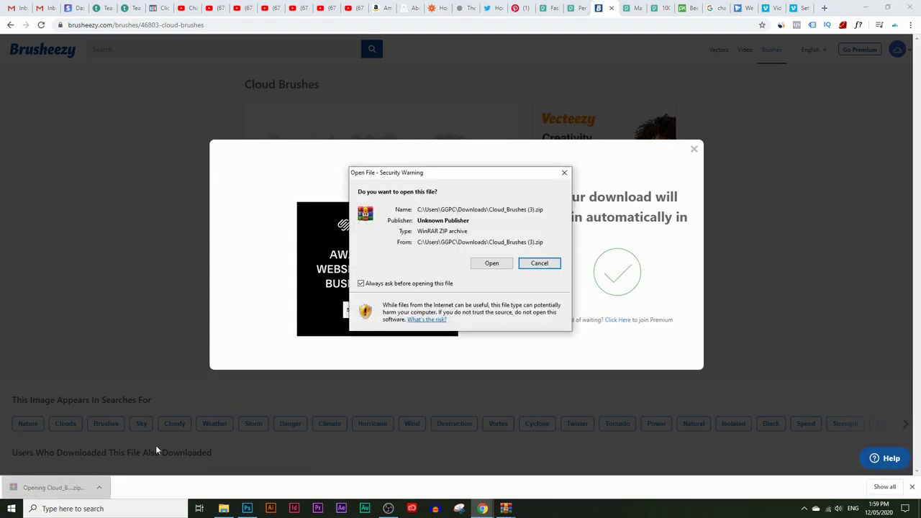
pyautogui.click(491, 264)
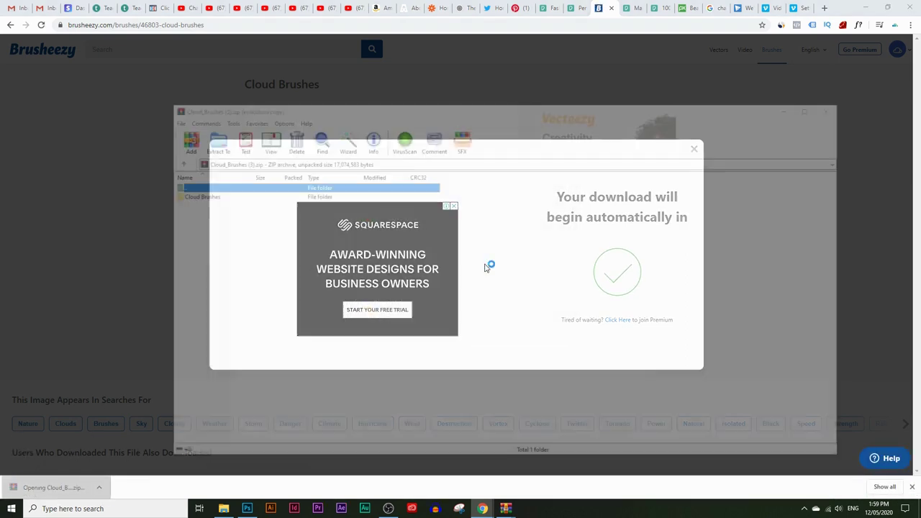
pyautogui.click(640, 98)
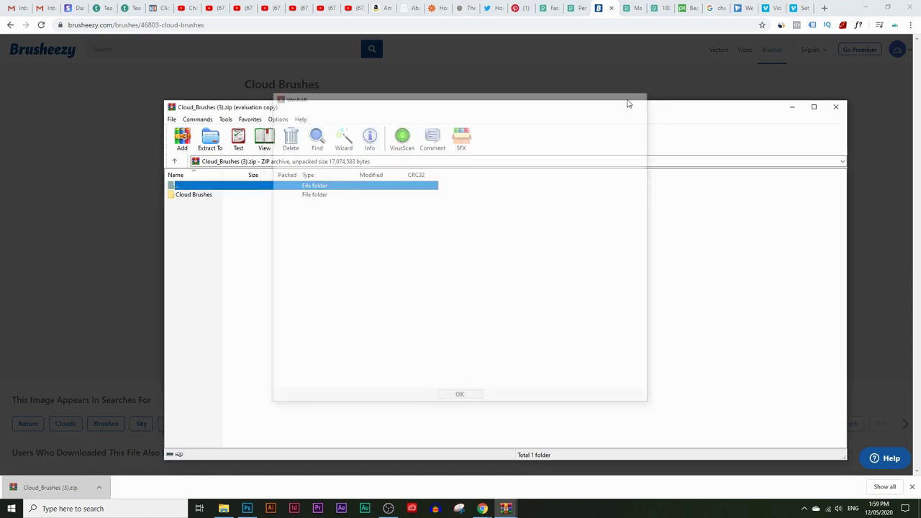
pyautogui.doubleClick(188, 196)
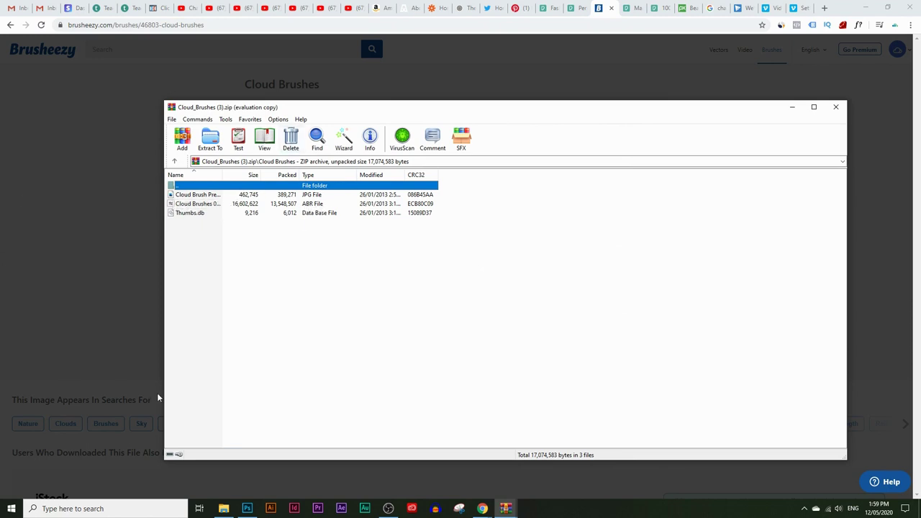
pyautogui.click(135, 263)
# Switch back to Photoshop and choose the Clouds1593 preset from the Clouds-by-Mila set for the Brush tool.
pyautogui.click(247, 508)
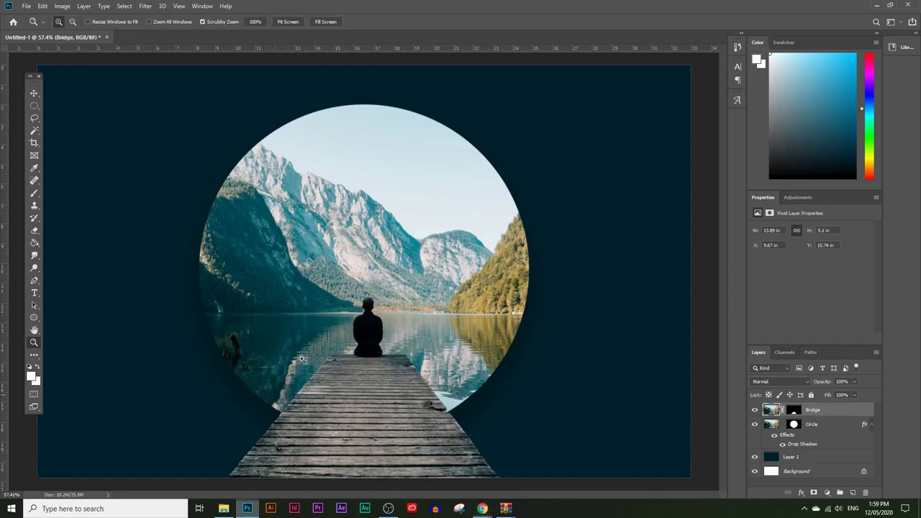
pyautogui.click(34, 193)
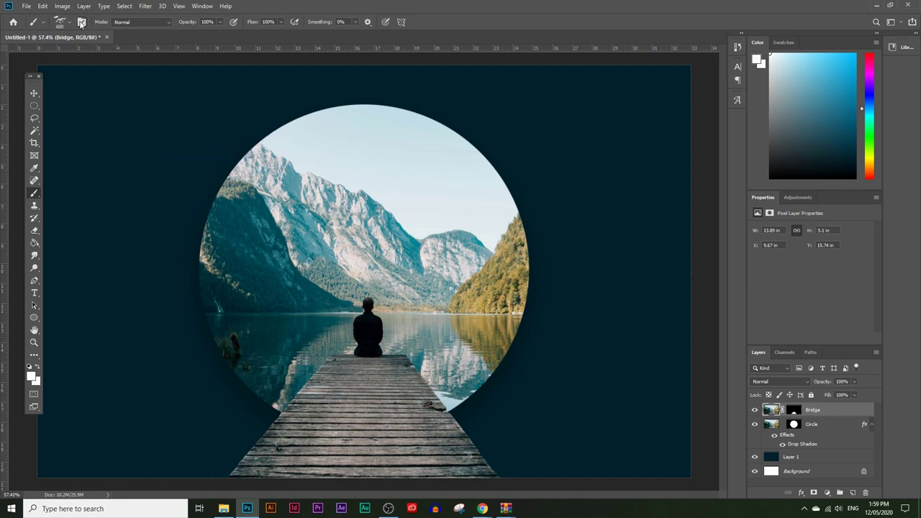
pyautogui.click(81, 22)
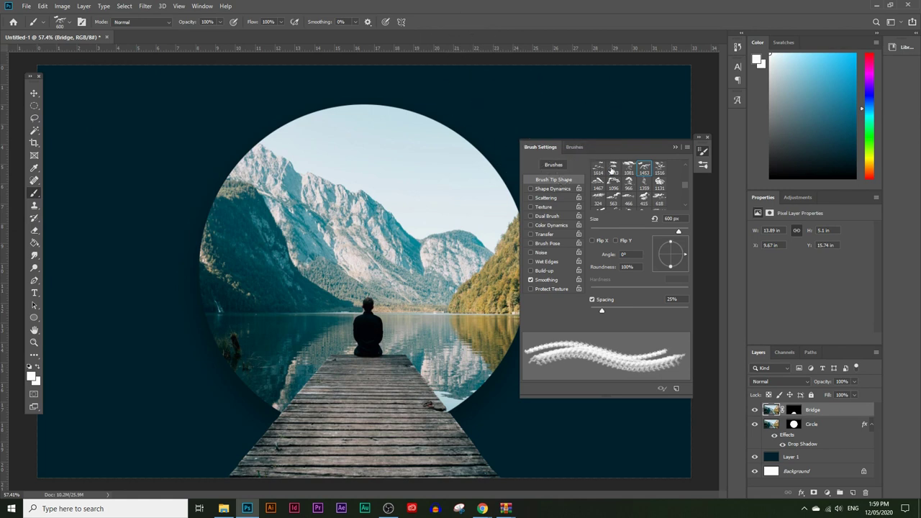
pyautogui.click(574, 147)
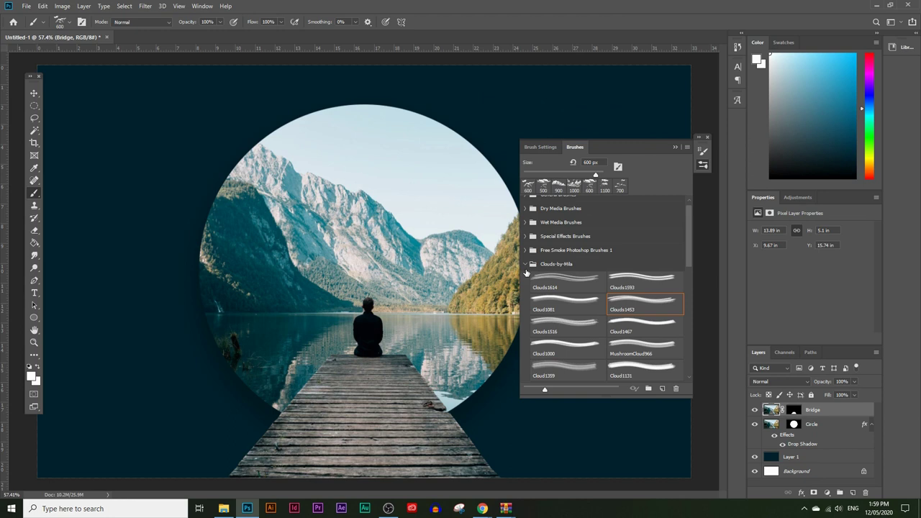
pyautogui.click(525, 265)
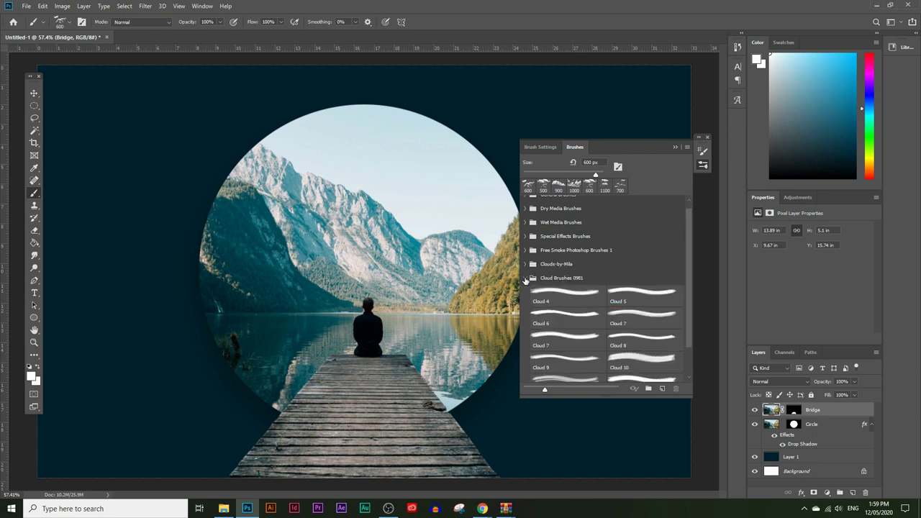
pyautogui.click(526, 278)
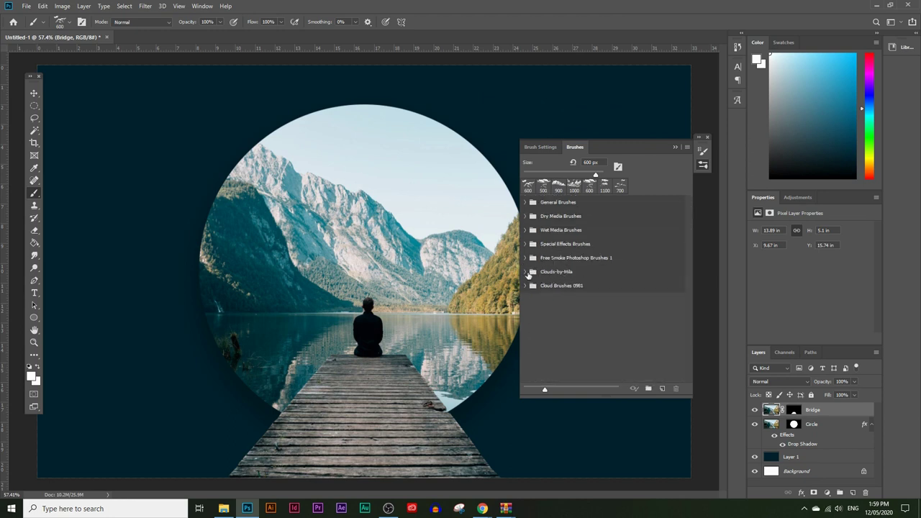
pyautogui.click(529, 272)
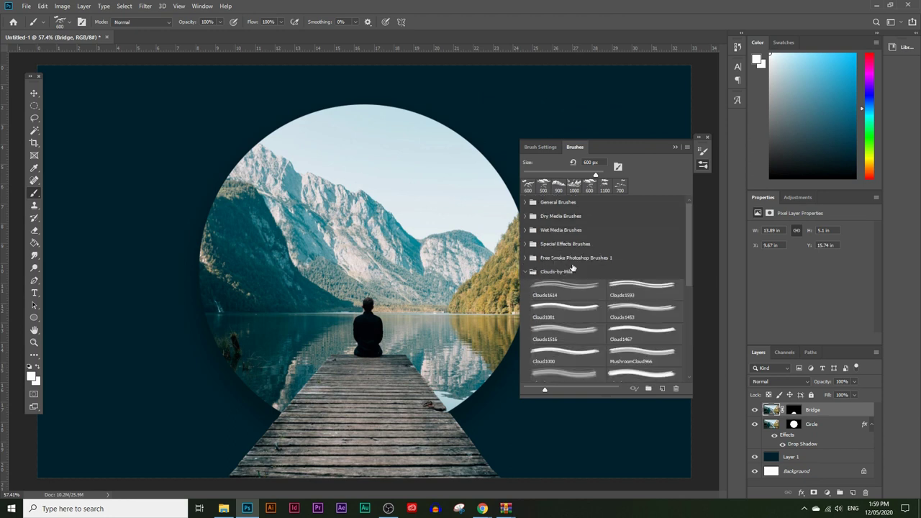
pyautogui.click(644, 293)
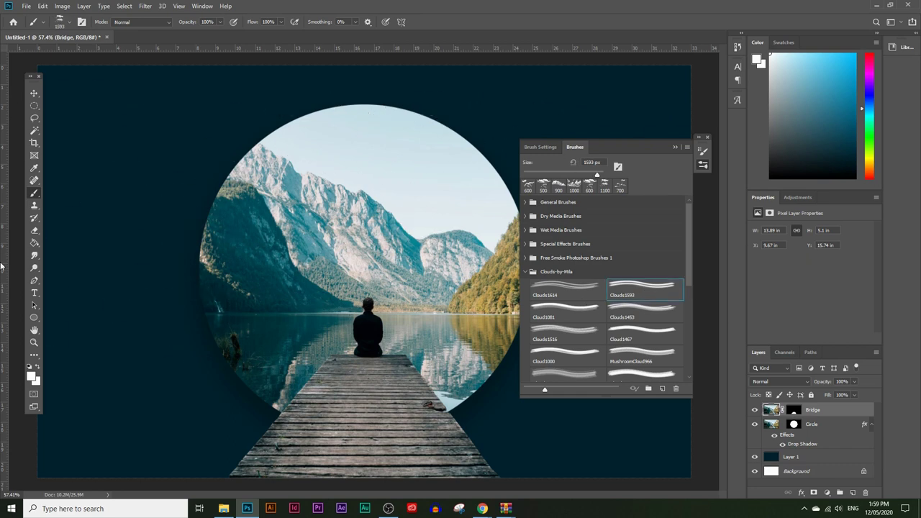
pyautogui.click(675, 147)
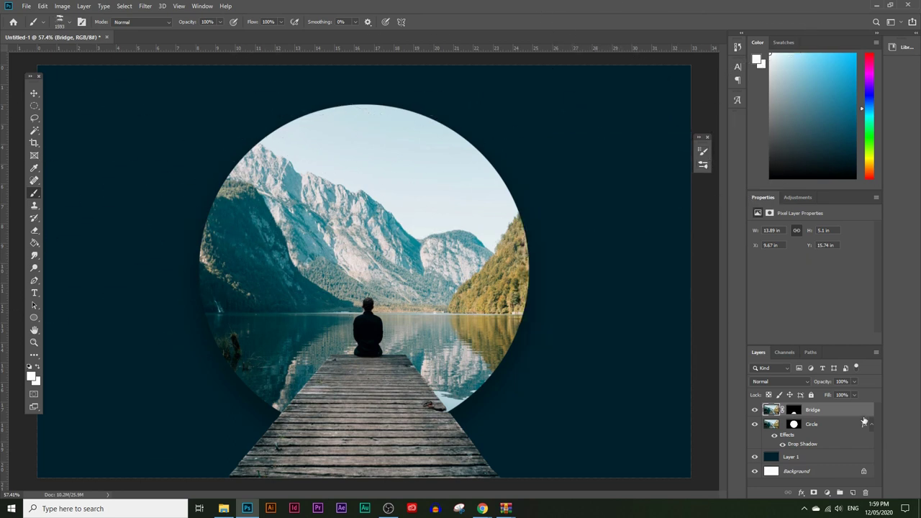
# Add a new layer above the Bridge layer and name it Cloud 1.
pyautogui.click(854, 493)
pyautogui.doubleClick(788, 409)
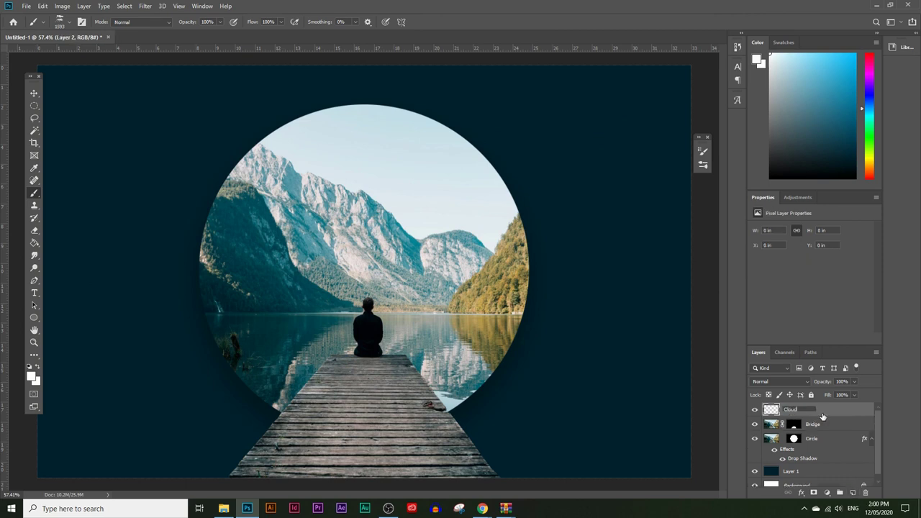
pyautogui.write('Cloud 1')
pyautogui.press('Return')
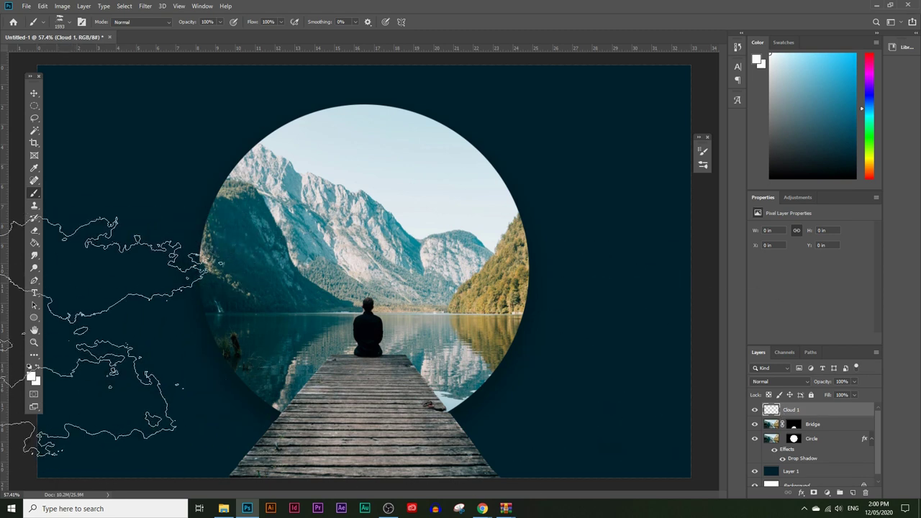
# Check the foreground color, keep it white, and return to the Brush tool.
pyautogui.press('i')
pyautogui.click(31, 376)
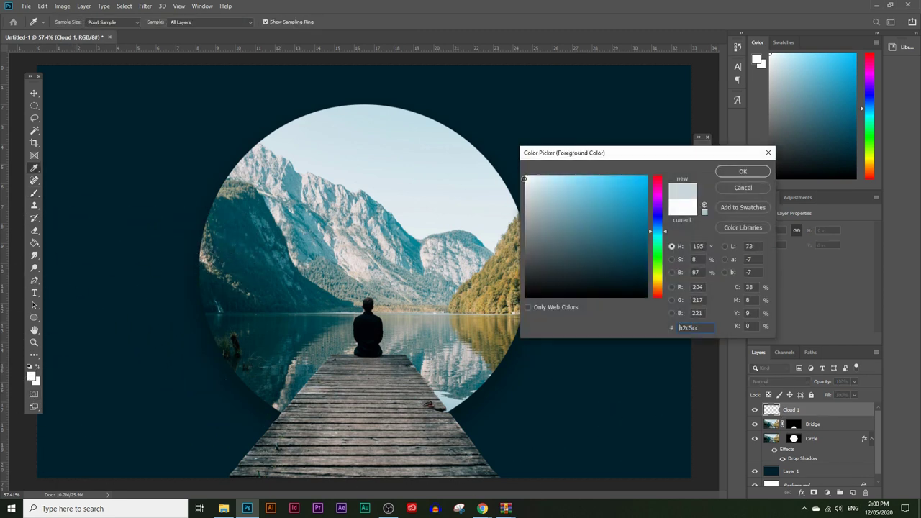
pyautogui.click(740, 171)
pyautogui.press('b')
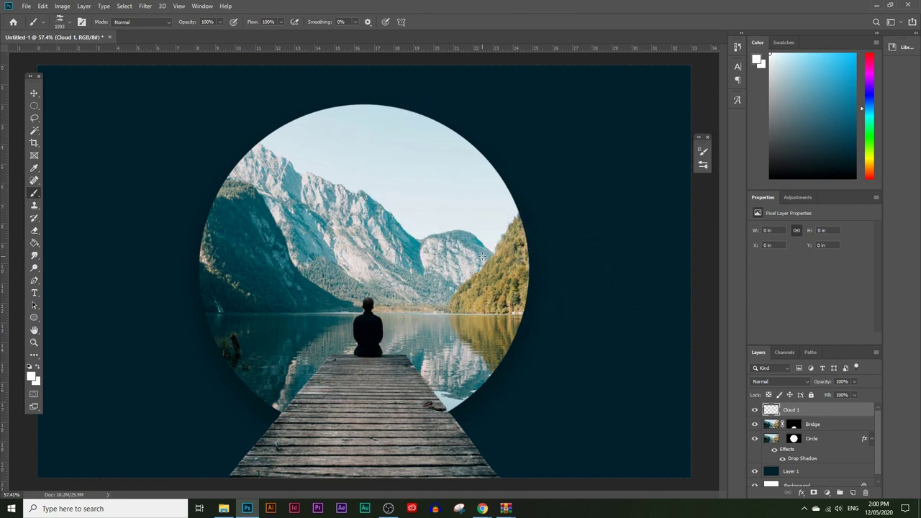
# Reduce the cloud brush to 800 px and stamp a cloud over the circle's upper-right edge.
pyautogui.press('[')
pyautogui.press('[')
pyautogui.press('[')
pyautogui.press('[')
pyautogui.press('[')
pyautogui.press('[')
pyautogui.press('[')
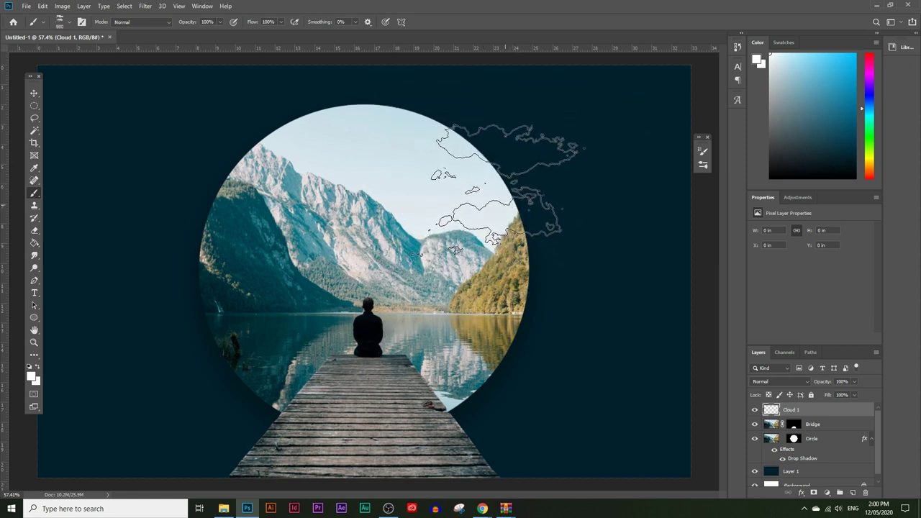
pyautogui.click(508, 185)
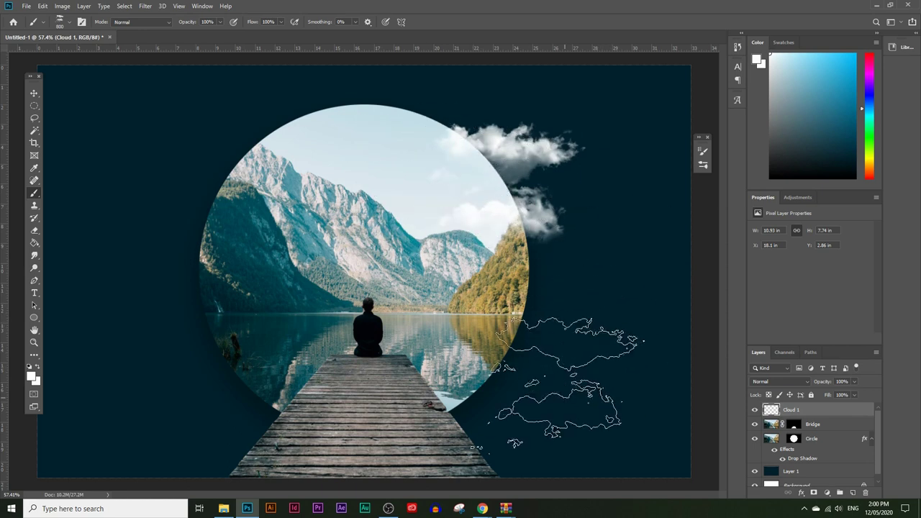
# Add a new layer above Cloud 1 and name it Cloud 2.
pyautogui.click(852, 493)
pyautogui.doubleClick(789, 410)
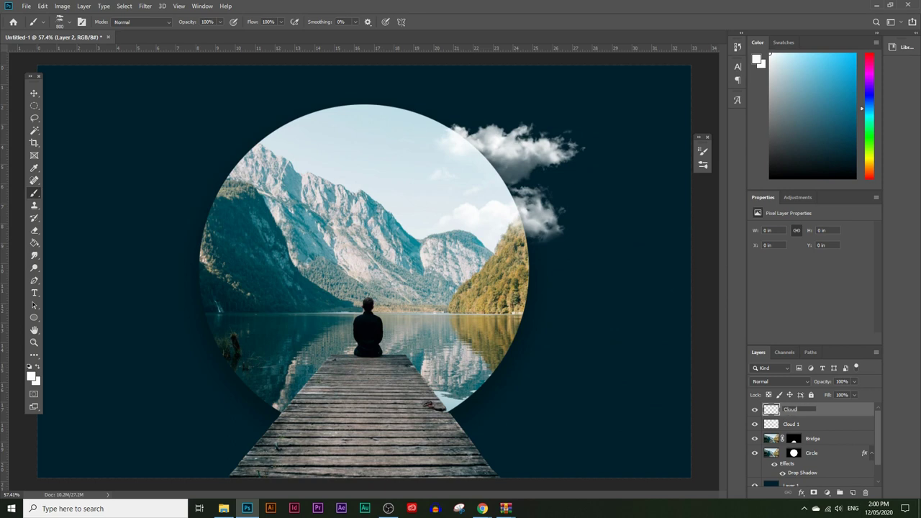
pyautogui.write('Cloud 2')
pyautogui.press('Return')
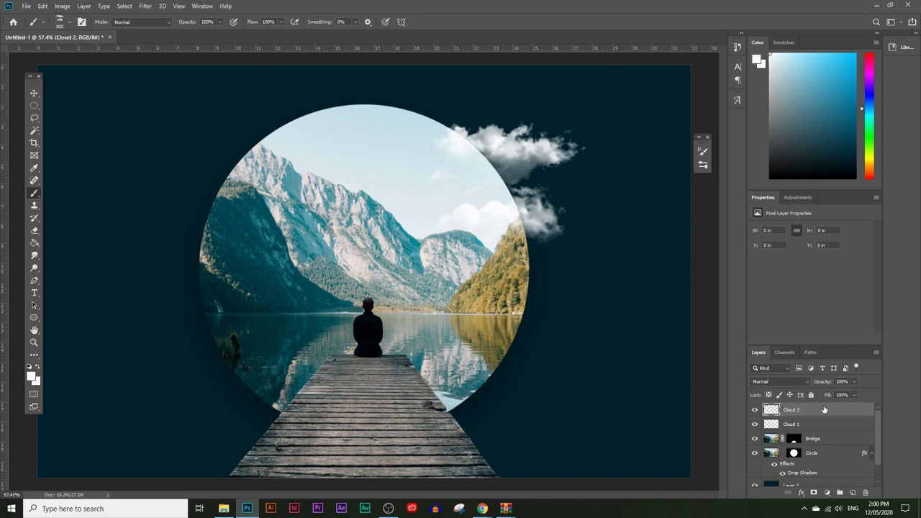
# Choose the Cloud1081 brush preset and stamp a cloud over the circle's upper-left edge.
pyautogui.click(703, 164)
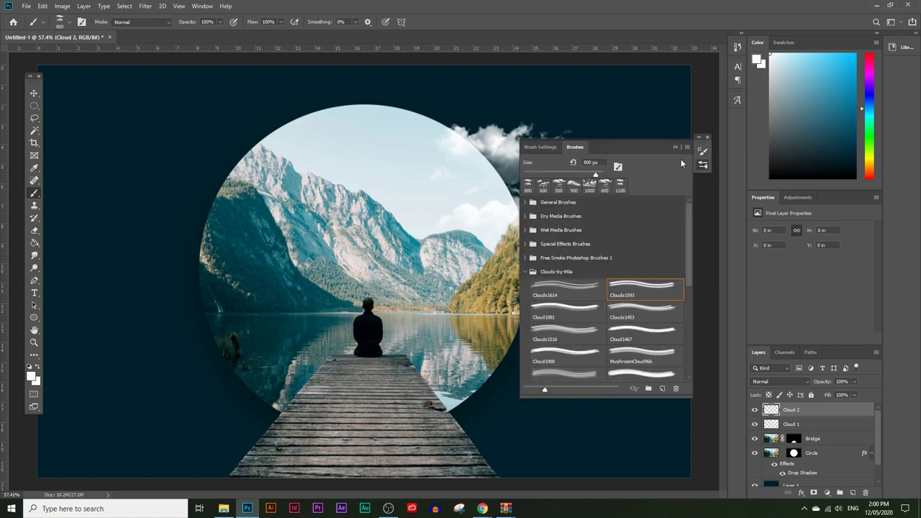
pyautogui.click(585, 309)
pyautogui.scroll(-2, 619, 276)
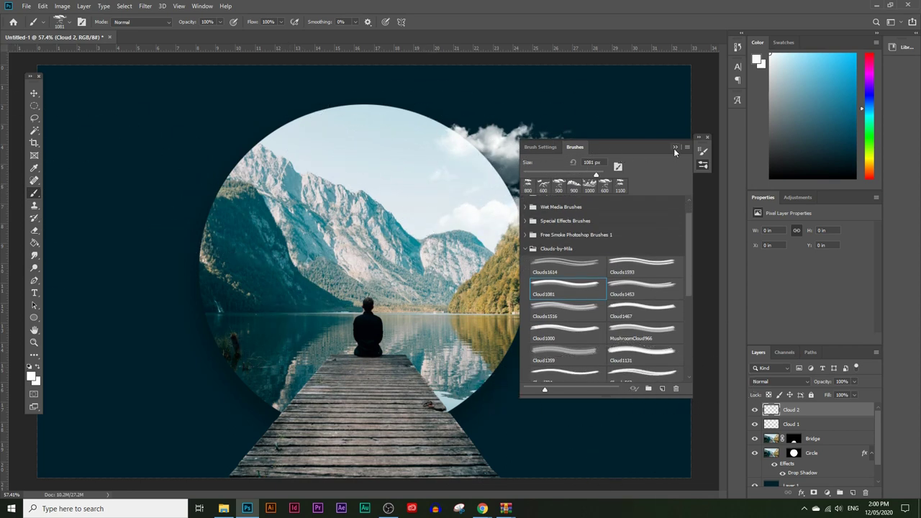
pyautogui.click(674, 148)
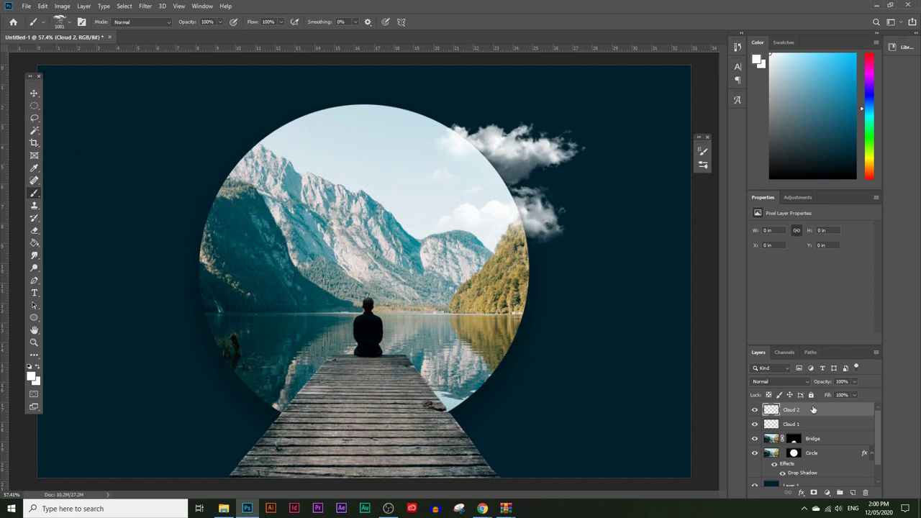
pyautogui.click(241, 194)
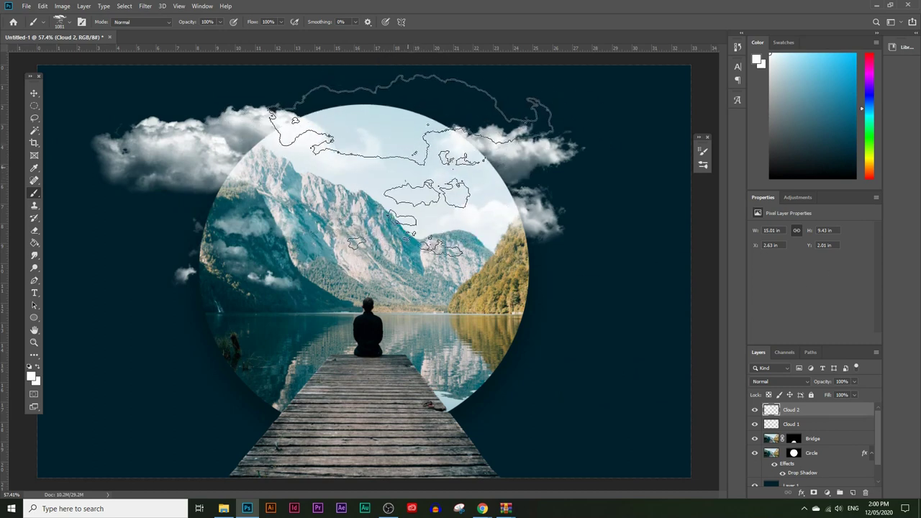
# Add a new layer above Cloud 2 and name it Cloud 3.
pyautogui.click(852, 493)
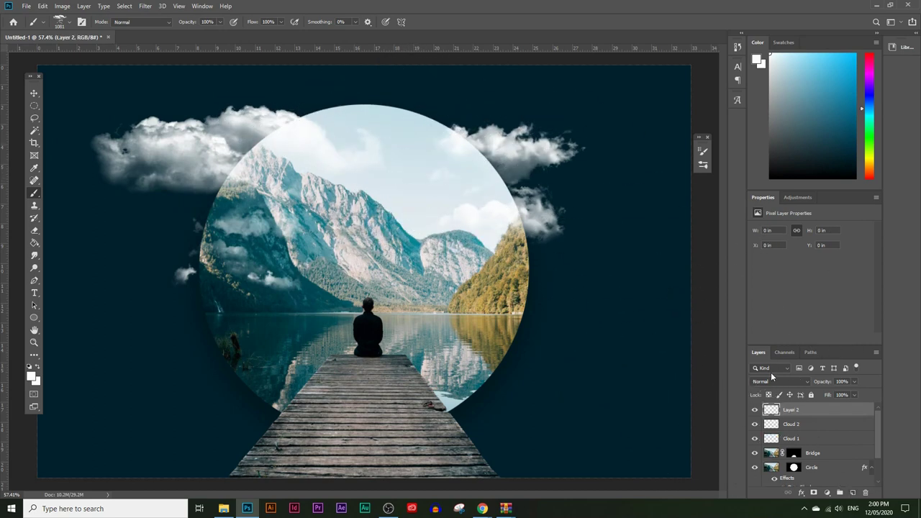
pyautogui.doubleClick(792, 410)
pyautogui.press('Return')
# Choose the Cloud1000 brush preset and stamp a cloud across the circle's top edge, redoing the stamp slightly lower.
pyautogui.click(703, 164)
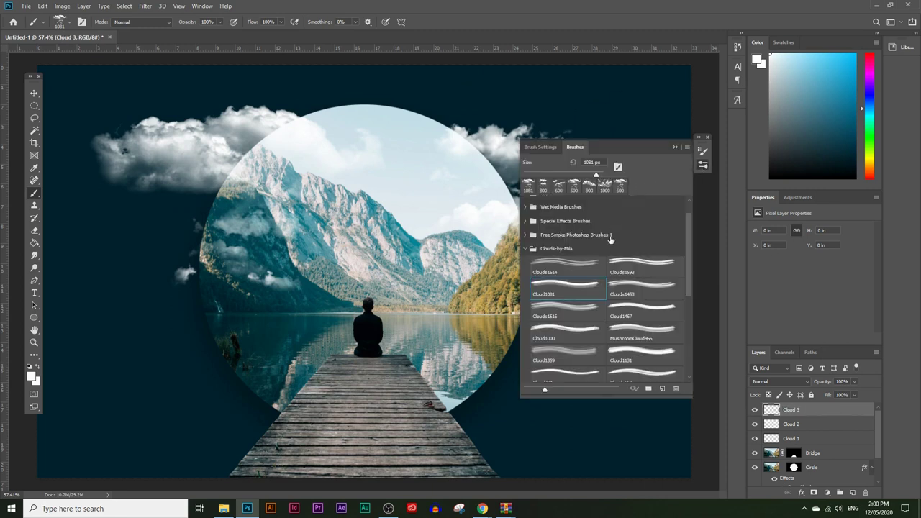
pyautogui.click(632, 303)
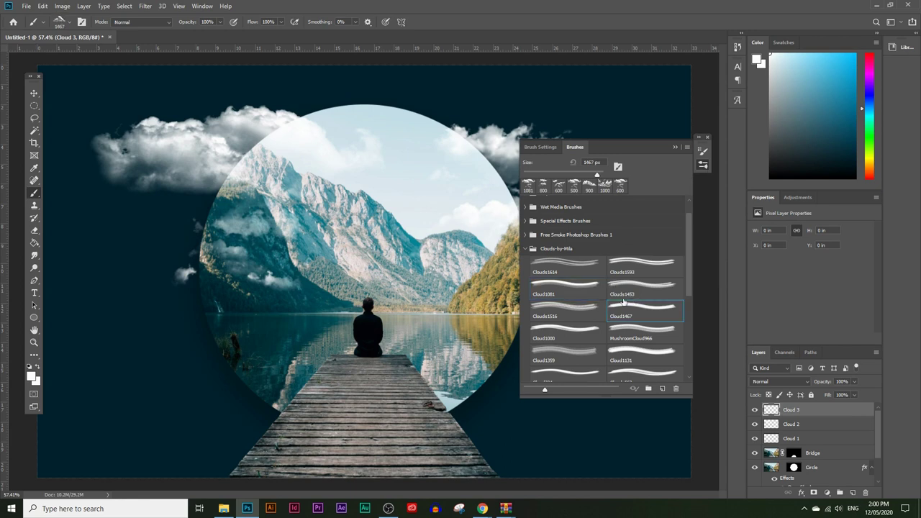
pyautogui.click(565, 329)
pyautogui.click(105, 165)
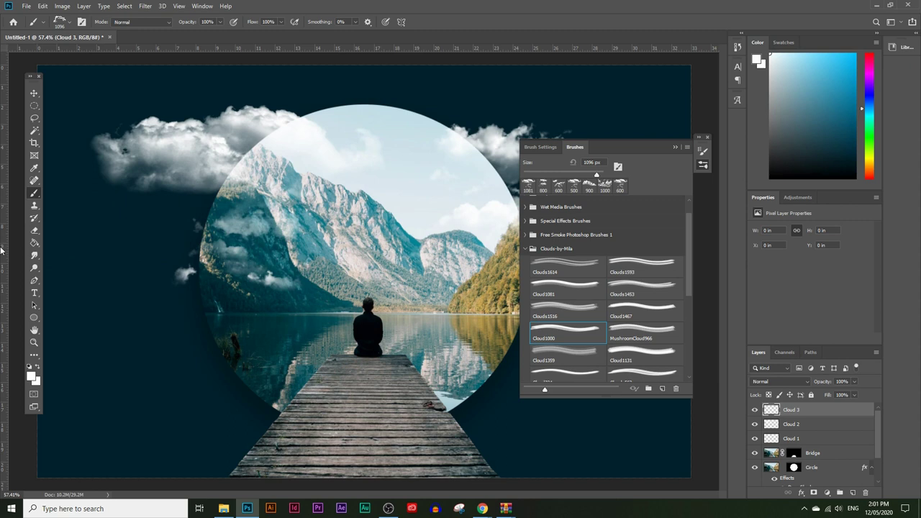
pyautogui.click(674, 147)
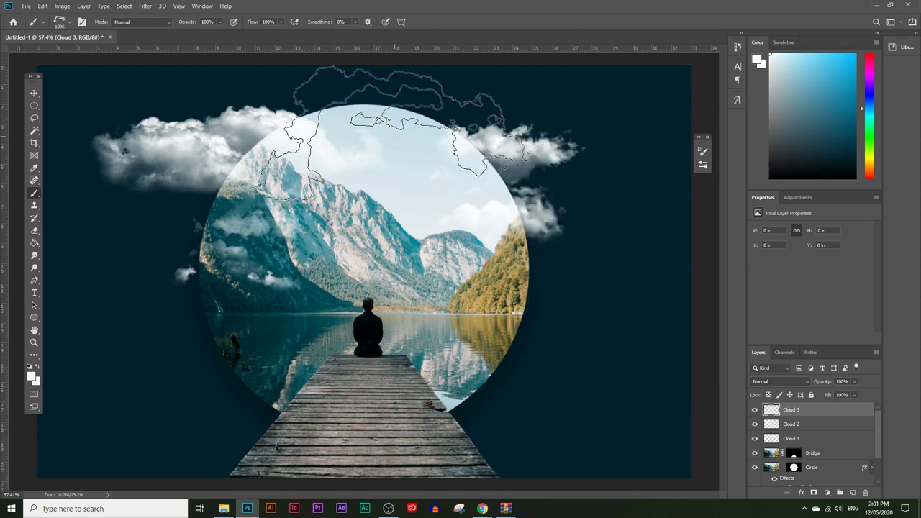
pyautogui.click(382, 133)
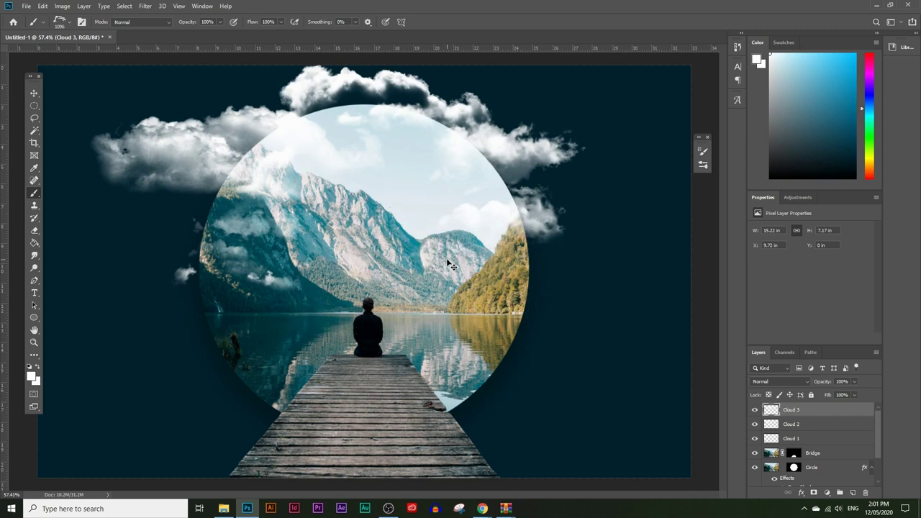
pyautogui.hotkey('ctrl', 'z')
pyautogui.click(392, 152)
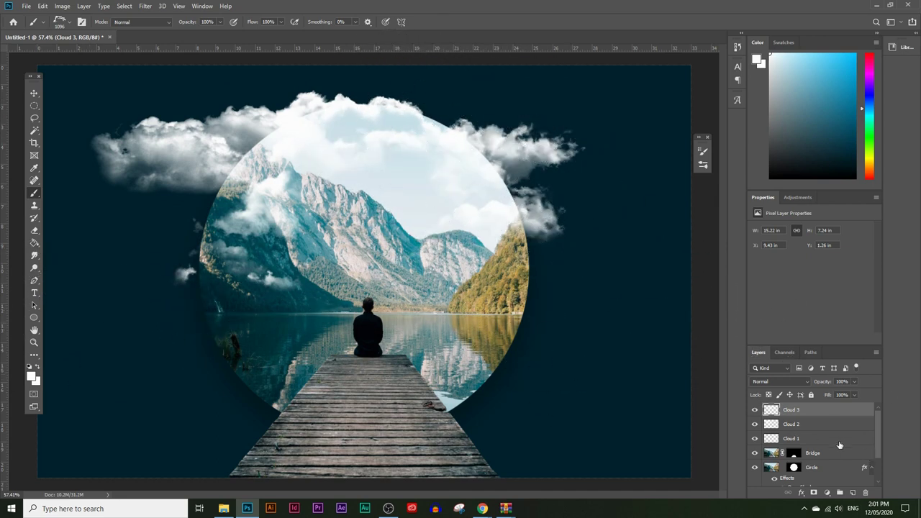
# Add a new layer above Cloud 3 and name it Cloud 4.
pyautogui.click(849, 493)
pyautogui.doubleClick(790, 410)
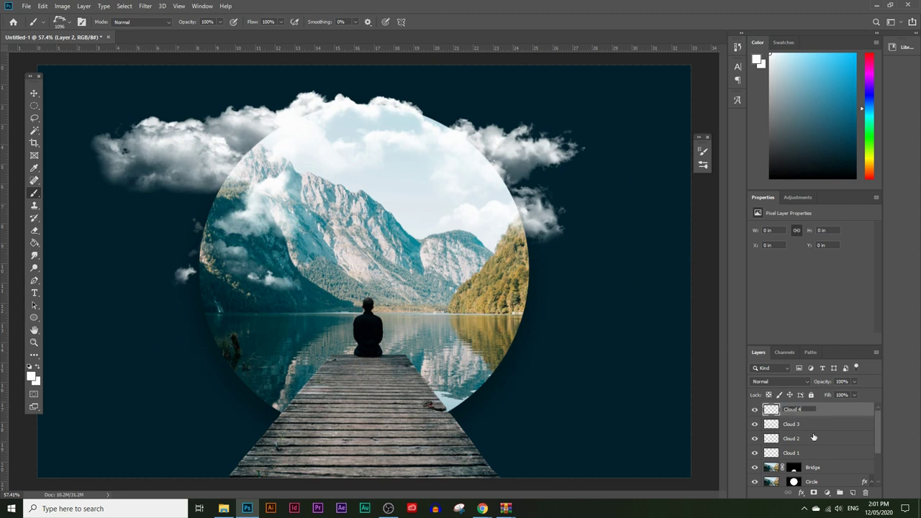
pyautogui.press('Return')
# Choose the Cloud1467 brush preset, reduce it to 500 px, and stamp a small cloud at the top right of the circle.
pyautogui.click(703, 164)
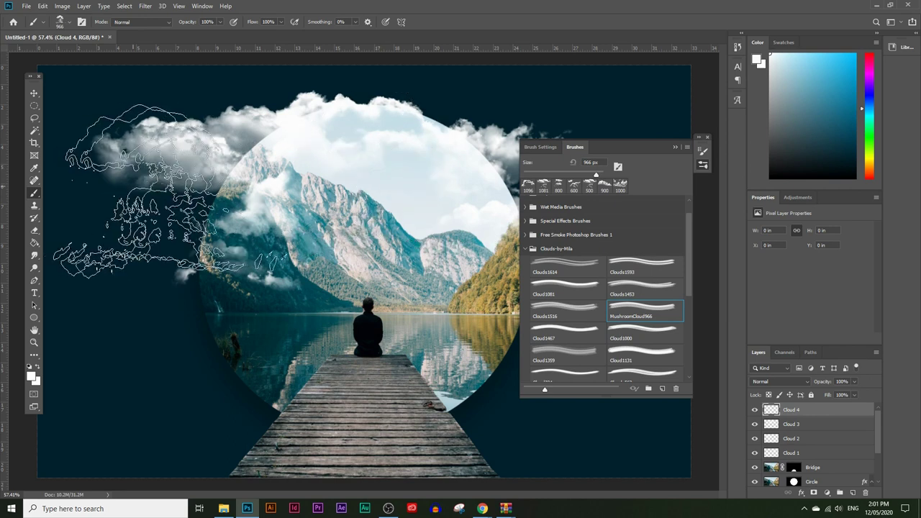
pyautogui.click(583, 328)
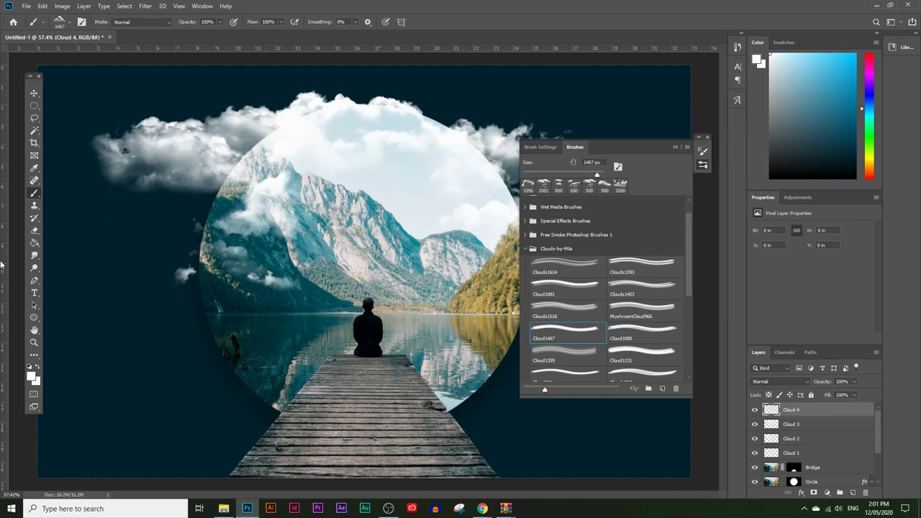
pyautogui.click(685, 148)
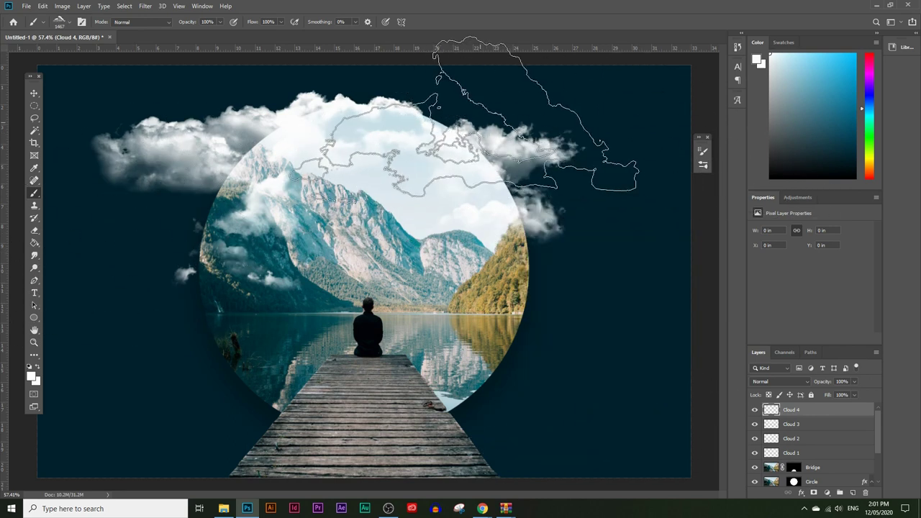
pyautogui.press('[')
pyautogui.press('[')
pyautogui.press('[')
pyautogui.press('[')
pyautogui.press('[')
pyautogui.press('[')
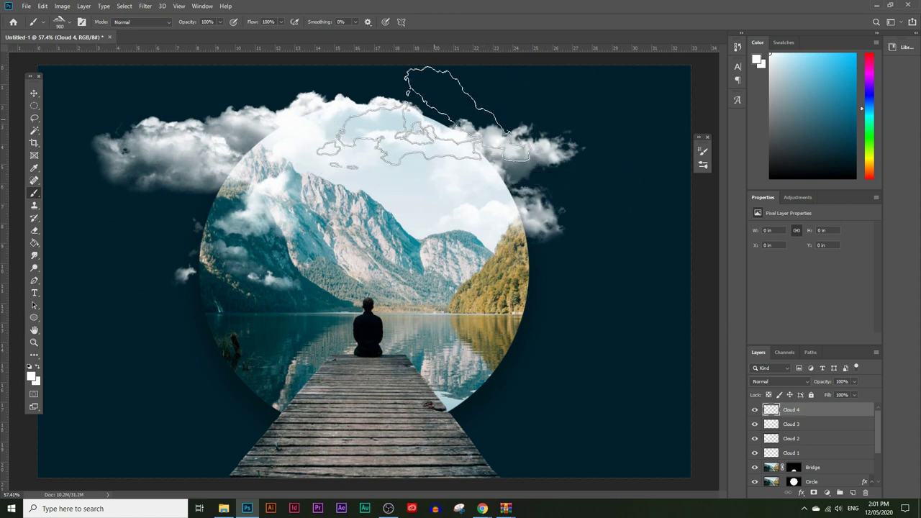
pyautogui.click(425, 115)
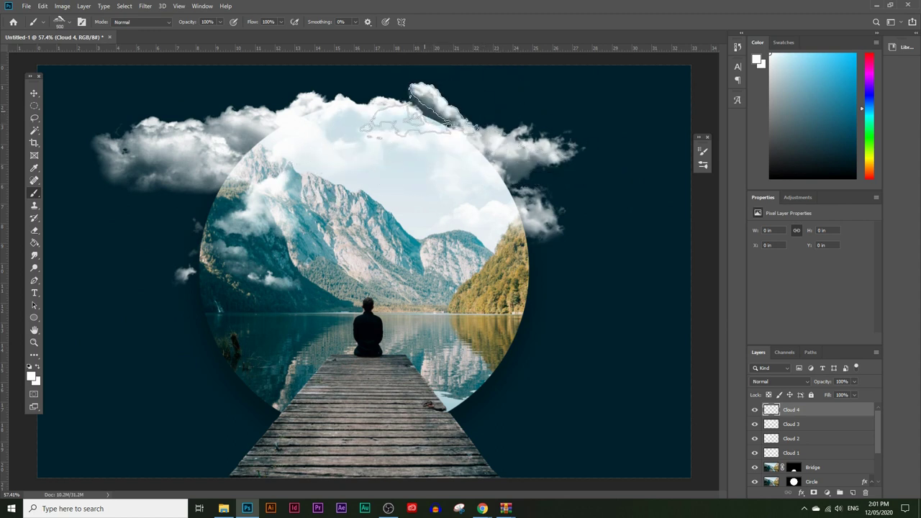
# Add a new layer above Cloud 4 and name it Cloud 5.
pyautogui.click(34, 343)
pyautogui.keyDown('alt'); pyautogui.click(332, 268); pyautogui.keyUp('alt')
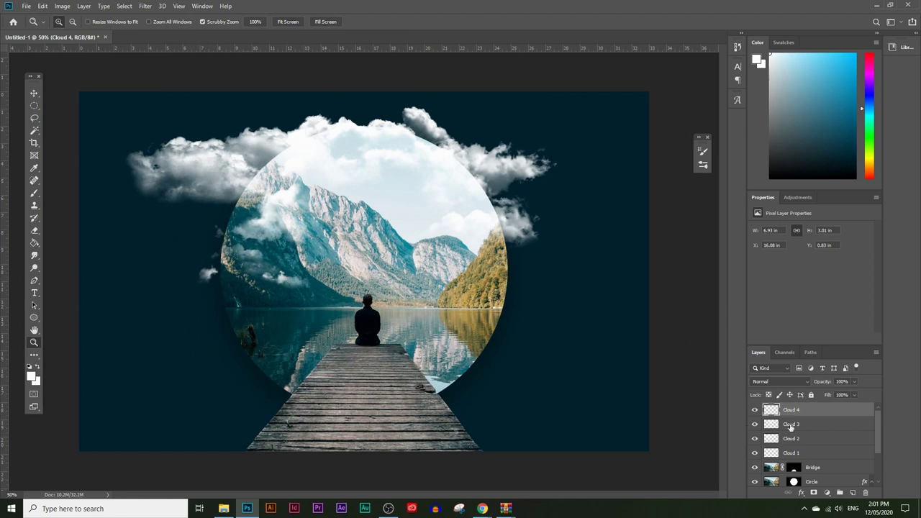
pyautogui.click(852, 493)
pyautogui.doubleClick(791, 410)
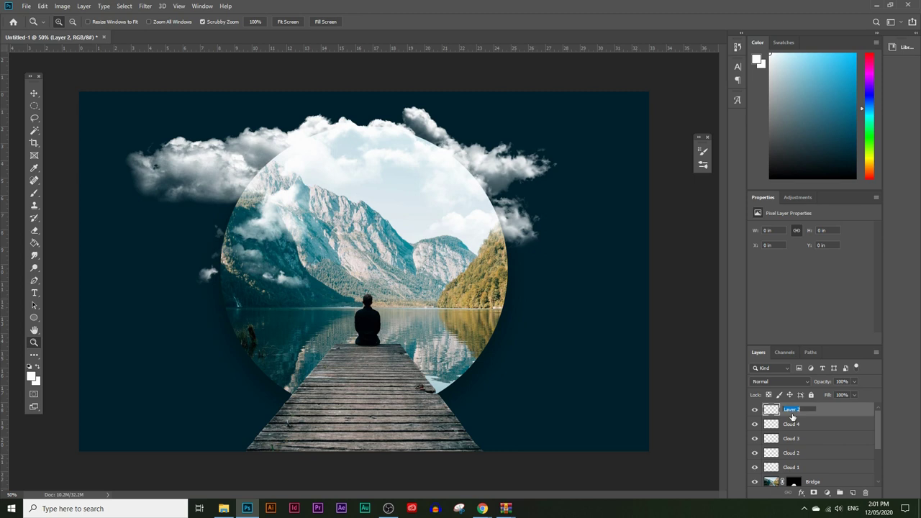
pyautogui.write('Cloud 5')
pyautogui.press('Return')
# Choose the Cloud324 brush preset at 324 px and stamp a thin cloud over the circle's left edge.
pyautogui.click(703, 165)
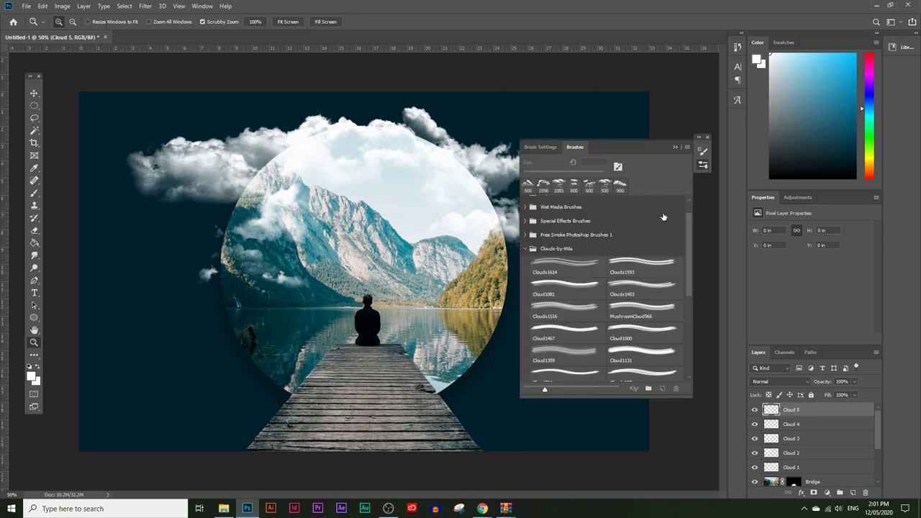
pyautogui.click(562, 301)
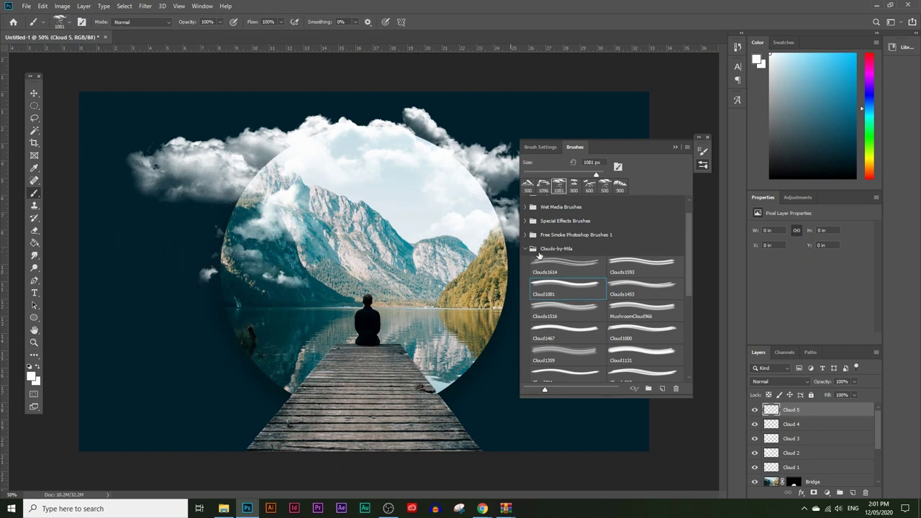
pyautogui.click(638, 308)
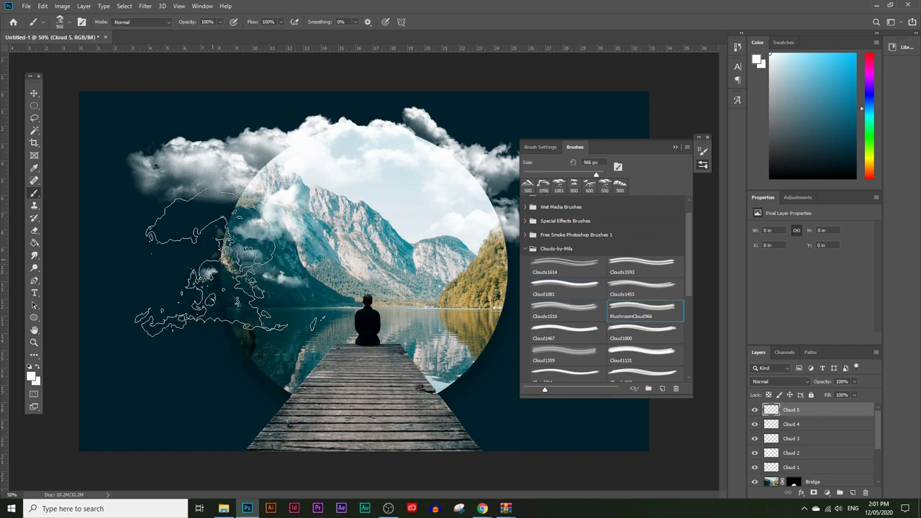
pyautogui.click(626, 329)
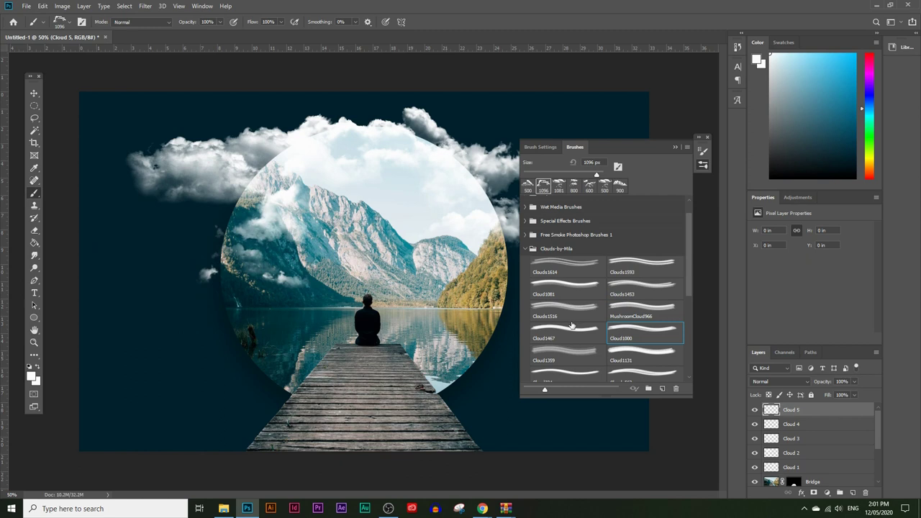
pyautogui.click(568, 374)
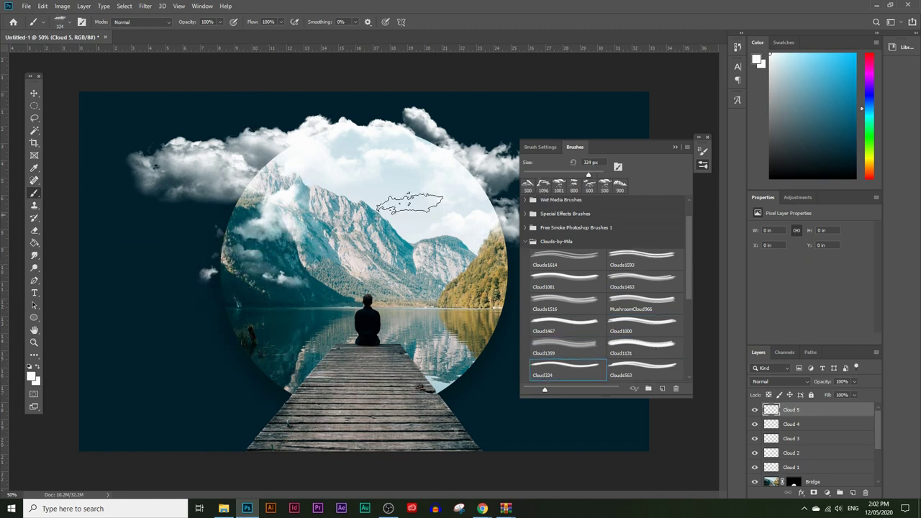
pyautogui.click(676, 147)
pyautogui.click(204, 237)
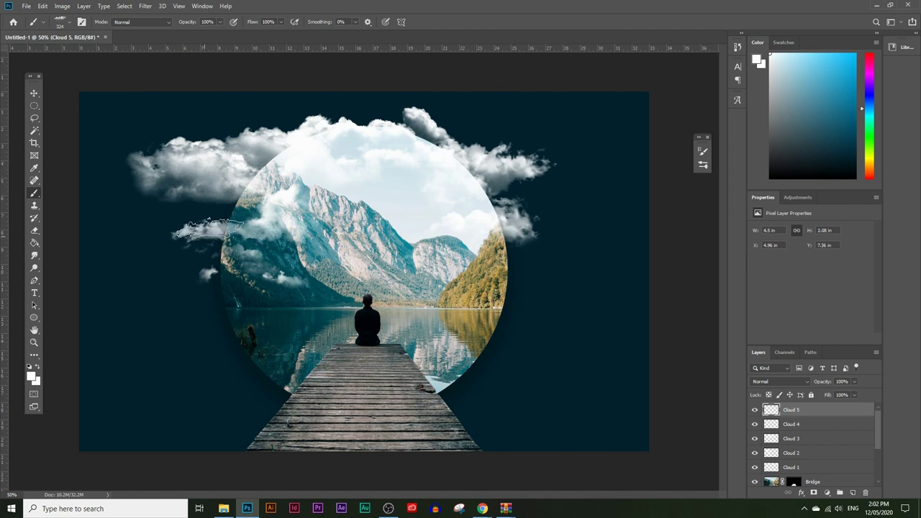
# Enlarge the Cloud324 brush and stamp a bigger cloud over the circle's left edge.
pyautogui.press(']')
pyautogui.press(']')
pyautogui.press(']')
pyautogui.press(']')
pyautogui.click(208, 241)
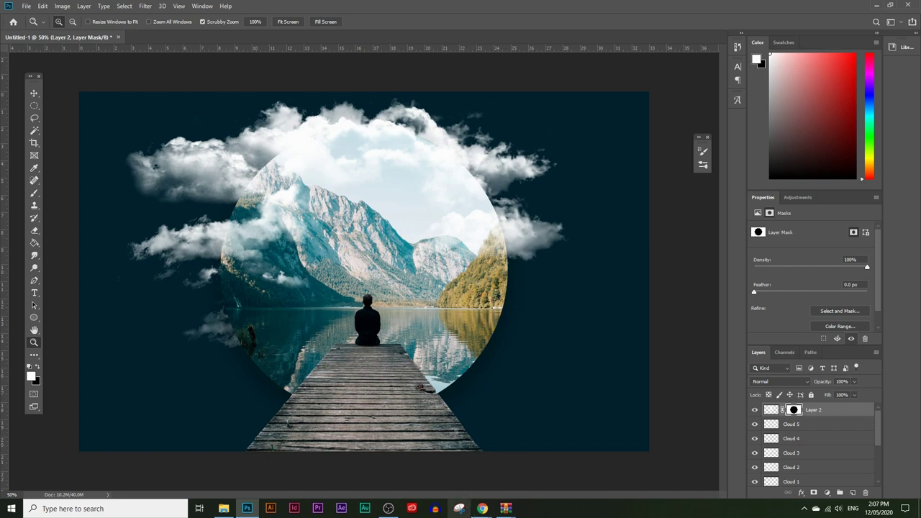
# Copy the hot air balloons photo from the Pexels page in Chrome and paste it into the Photoshop composition.
pyautogui.moveTo(482, 508)
pyautogui.click(432, 474)
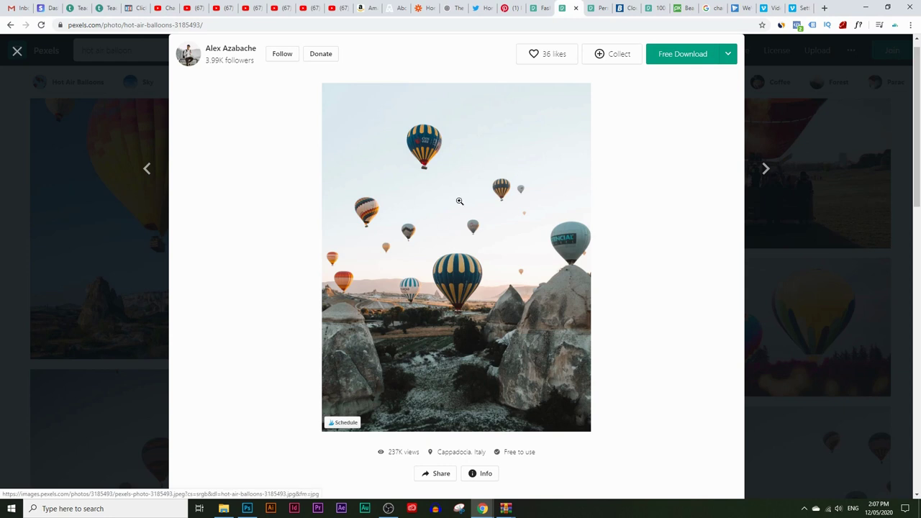
pyautogui.rightClick(445, 204)
pyautogui.click(504, 301)
pyautogui.moveTo(246, 509)
pyautogui.click(255, 484)
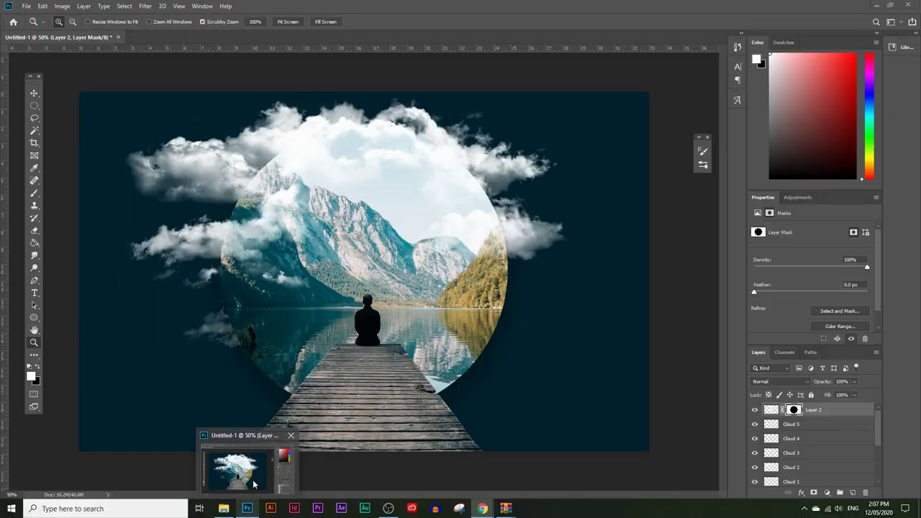
pyautogui.hotkey('ctrl', 'v')
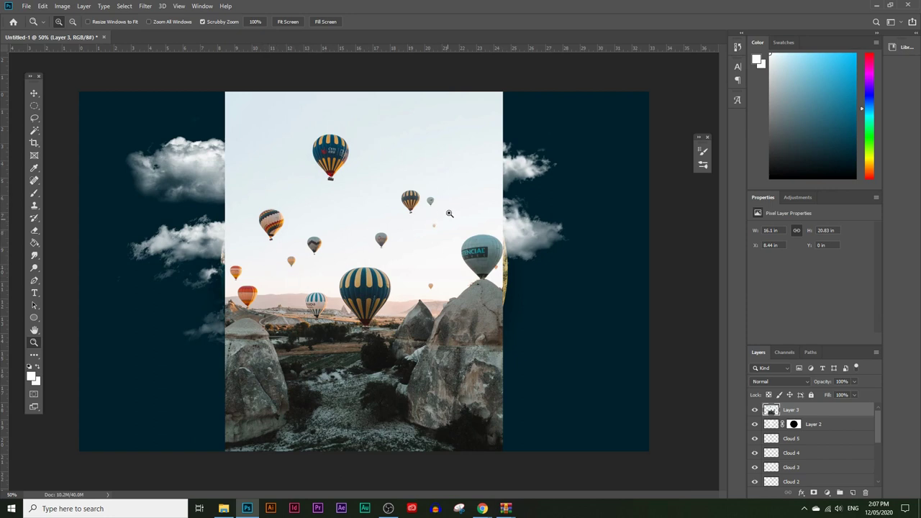
# Lasso the group of balloons in the sky, copy the selection to a new layer, and hide the full balloon photo.
pyautogui.click(37, 120)
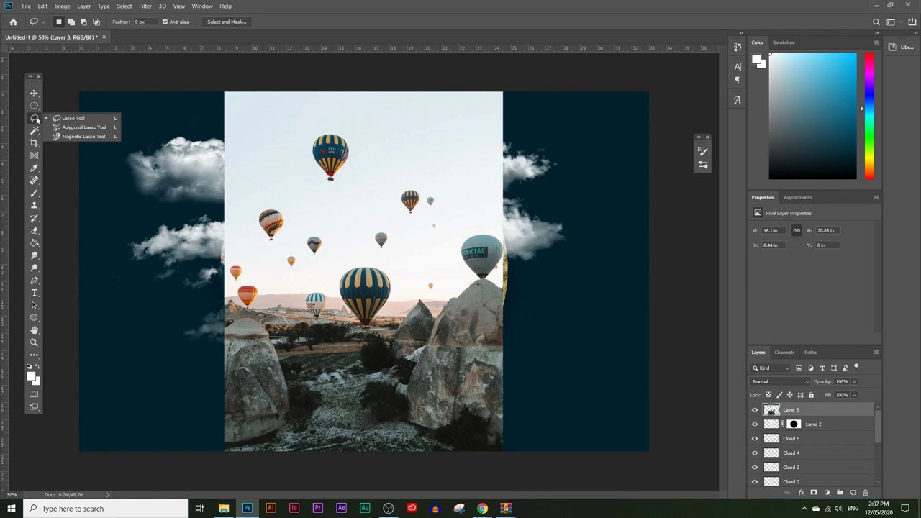
pyautogui.click(68, 118)
pyautogui.moveTo(242, 178)
pyautogui.mouseDown()
pyautogui.moveTo(245, 228)
pyautogui.moveTo(284, 287)
pyautogui.moveTo(337, 258)
pyautogui.moveTo(412, 254)
pyautogui.moveTo(457, 210)
pyautogui.moveTo(453, 172)
pyautogui.moveTo(427, 141)
pyautogui.moveTo(333, 115)
pyautogui.moveTo(283, 131)
pyautogui.moveTo(243, 177)
pyautogui.mouseUp()
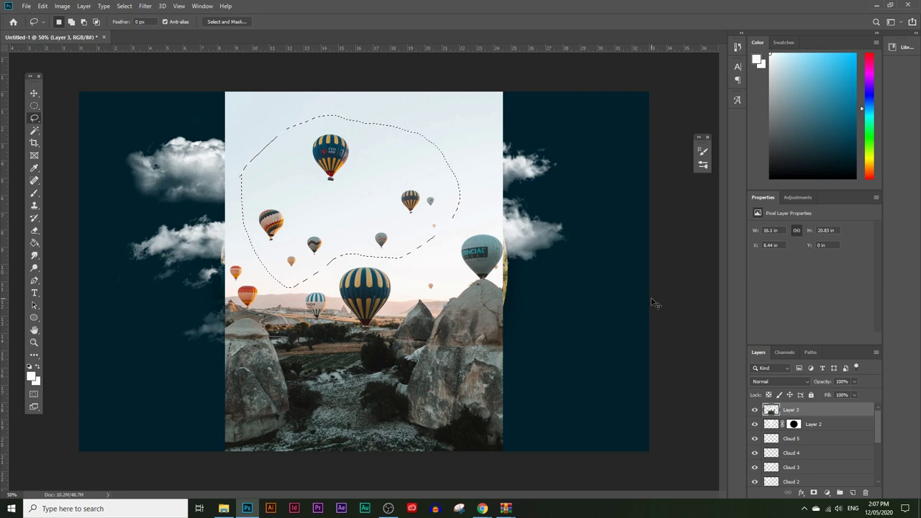
pyautogui.hotkey('ctrl', 'j')
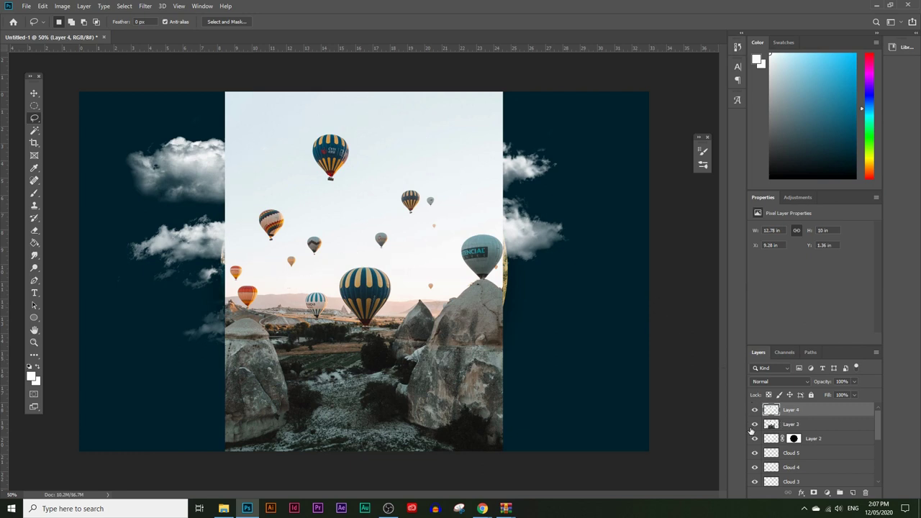
pyautogui.click(755, 425)
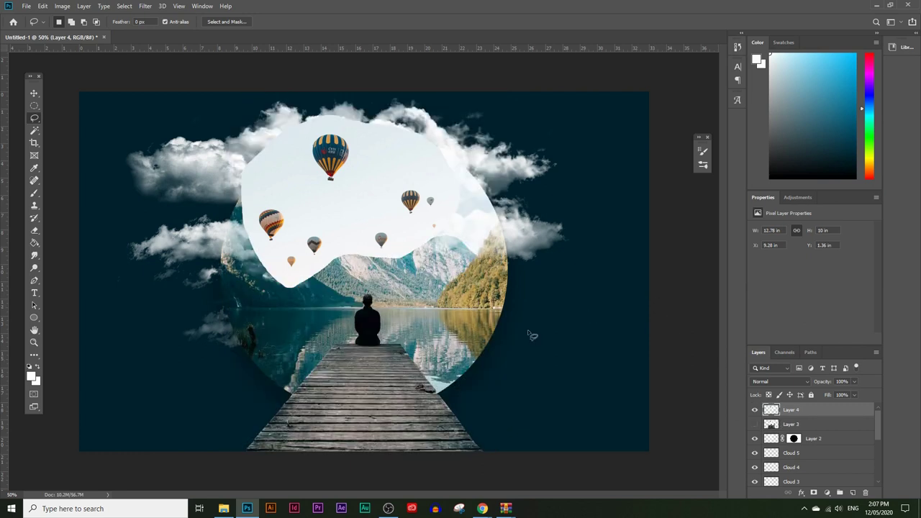
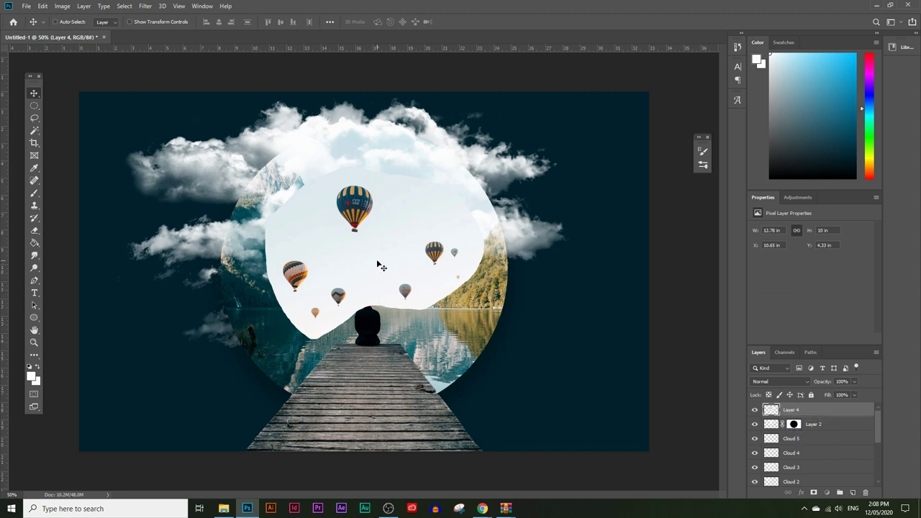
# Duplicate the cut-out balloon layer and apply a Threshold adjustment at level 224 to the copy.
pyautogui.moveTo(830, 410); pyautogui.dragTo(853, 490)
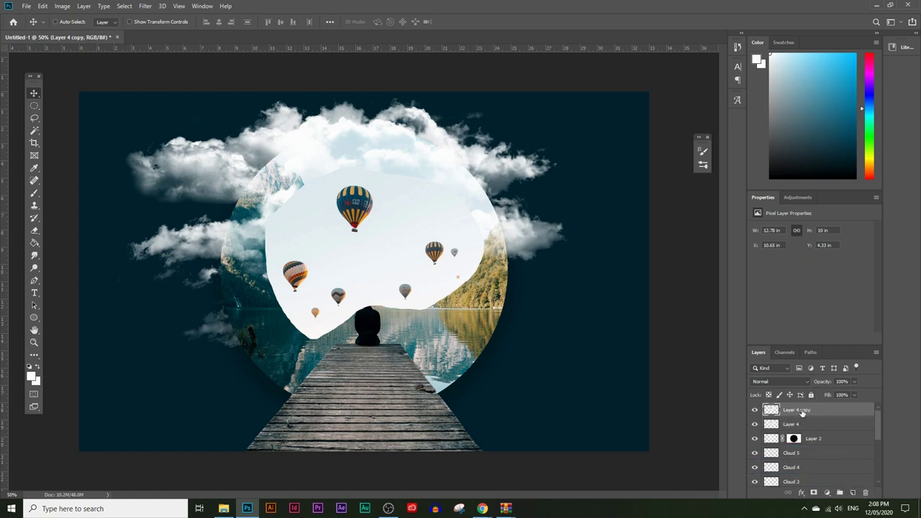
pyautogui.click(61, 7)
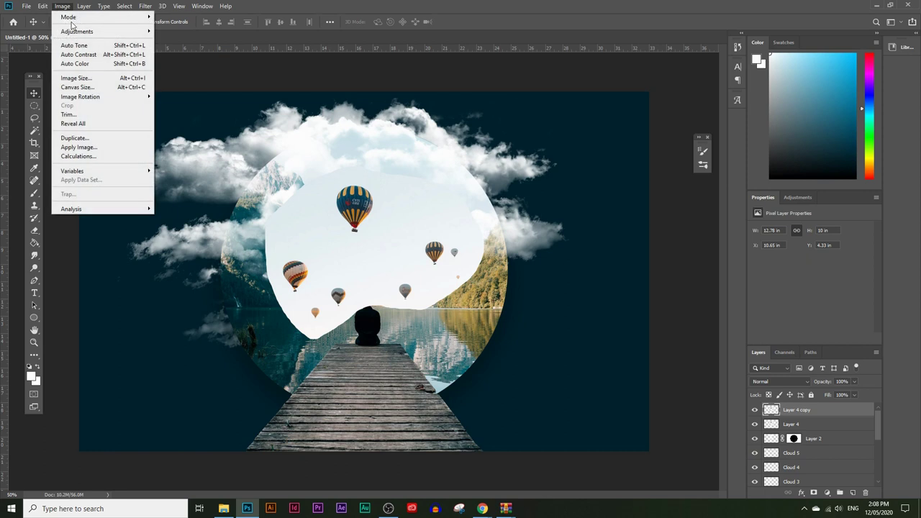
pyautogui.moveTo(83, 31)
pyautogui.click(180, 161)
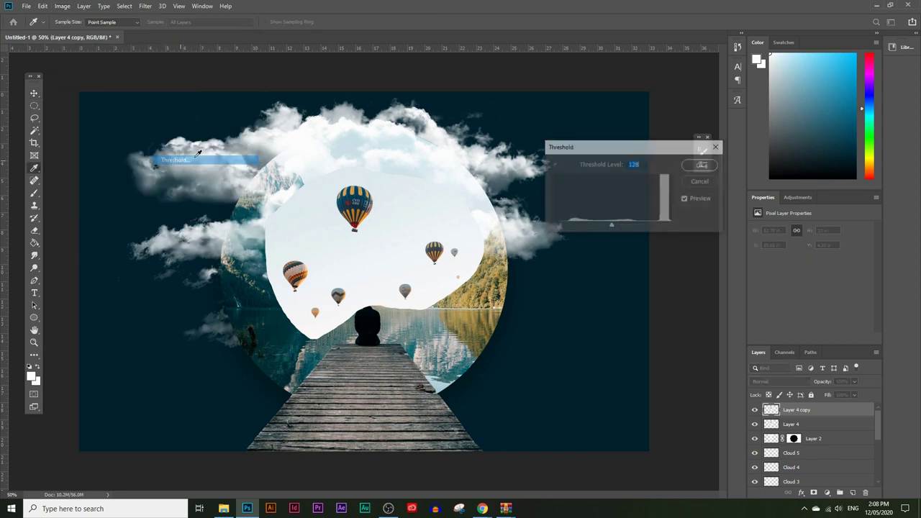
pyautogui.moveTo(640, 150); pyautogui.dragTo(651, 133)
pyautogui.moveTo(626, 213); pyautogui.dragTo(636, 212)
pyautogui.moveTo(630, 132); pyautogui.dragTo(566, 143)
pyautogui.moveTo(570, 221); pyautogui.dragTo(604, 212)
pyautogui.click(634, 158)
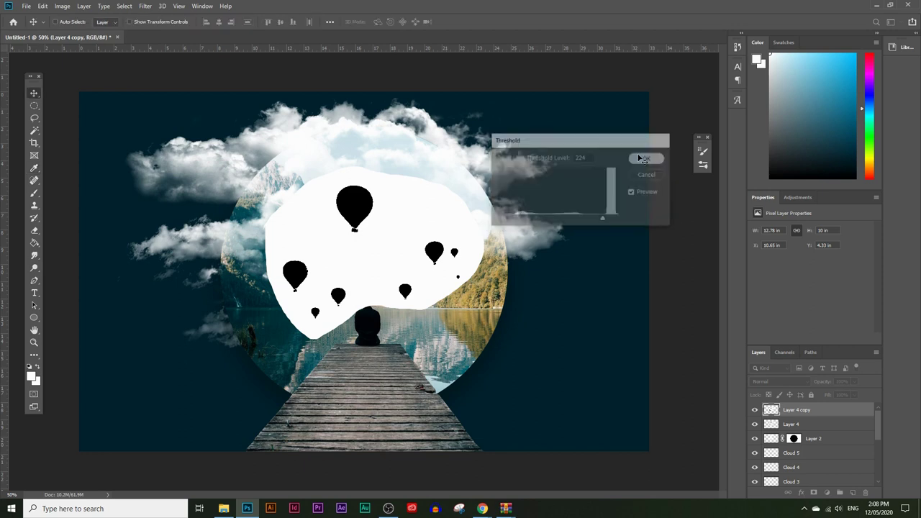
# Select all black balloon shapes with a non-contiguous Magic Wand, hide Layer 4 copy, and mask Layer 4 with the selection.
pyautogui.click(34, 132)
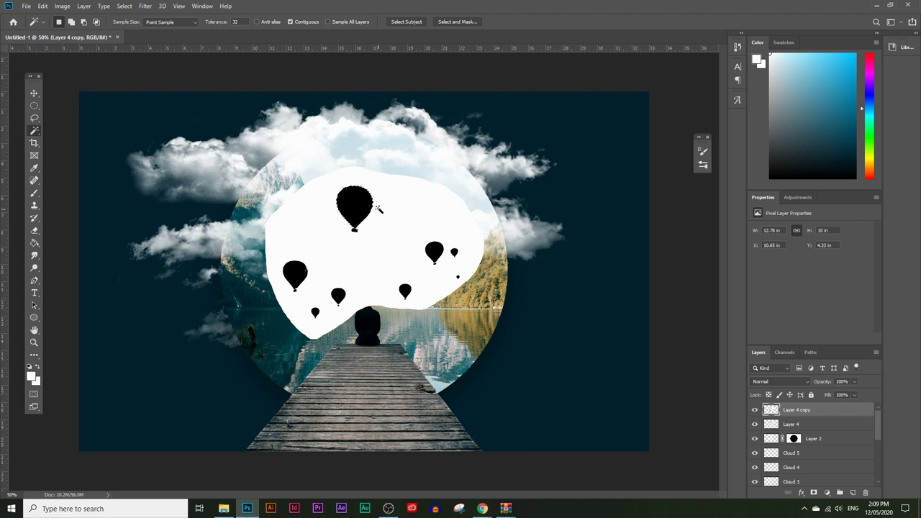
pyautogui.click(290, 21)
pyautogui.click(352, 220)
pyautogui.click(755, 409)
pyautogui.click(804, 424)
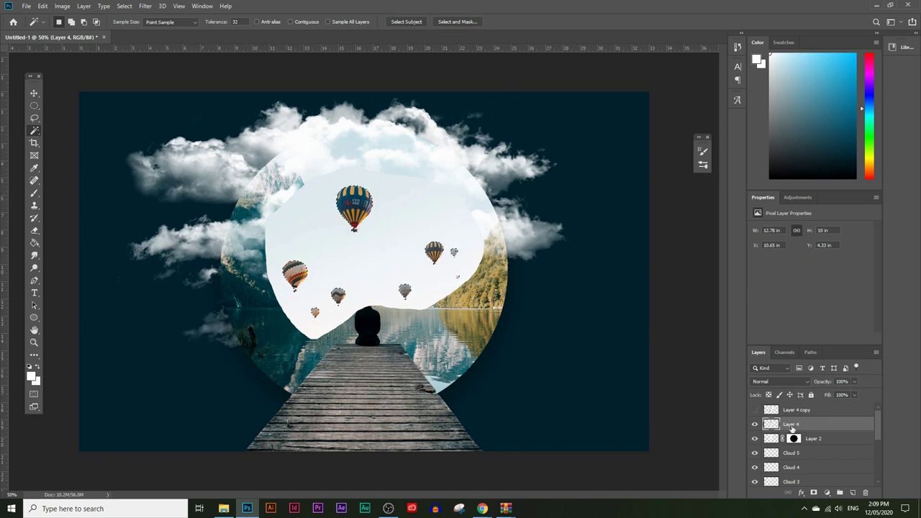
pyautogui.click(815, 492)
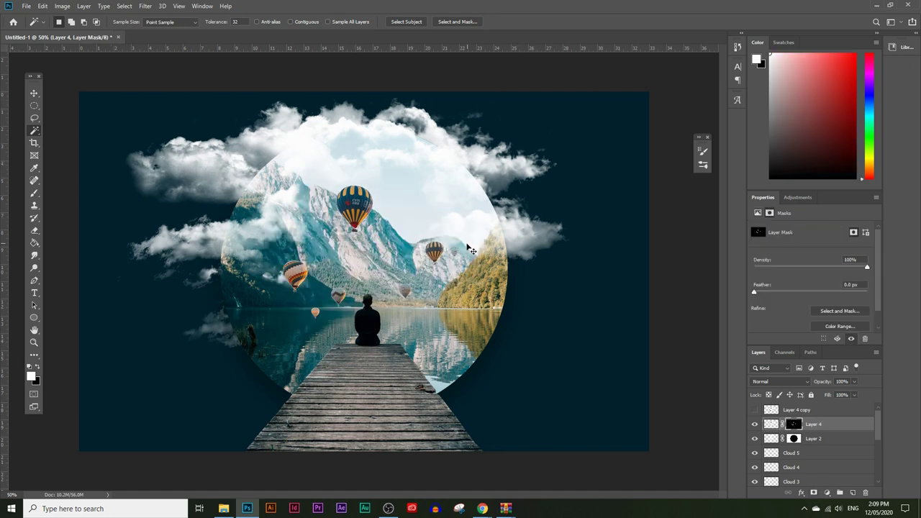
# Scale the masked balloons to about 147% and move them up so the largest balloon sits above the circle's top.
pyautogui.hotkey('ctrl', 't')
pyautogui.moveTo(486, 253); pyautogui.dragTo(588, 252)
pyautogui.moveTo(465, 241); pyautogui.dragTo(399, 192)
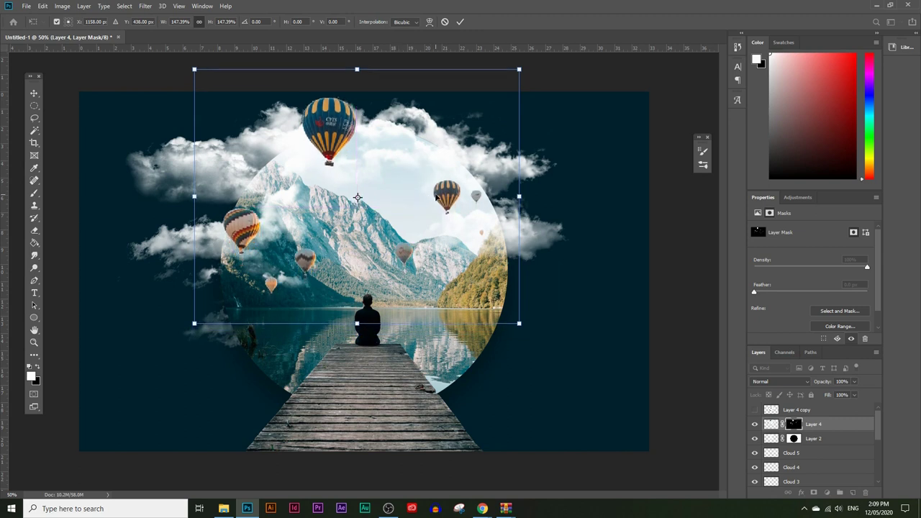
pyautogui.press('w')
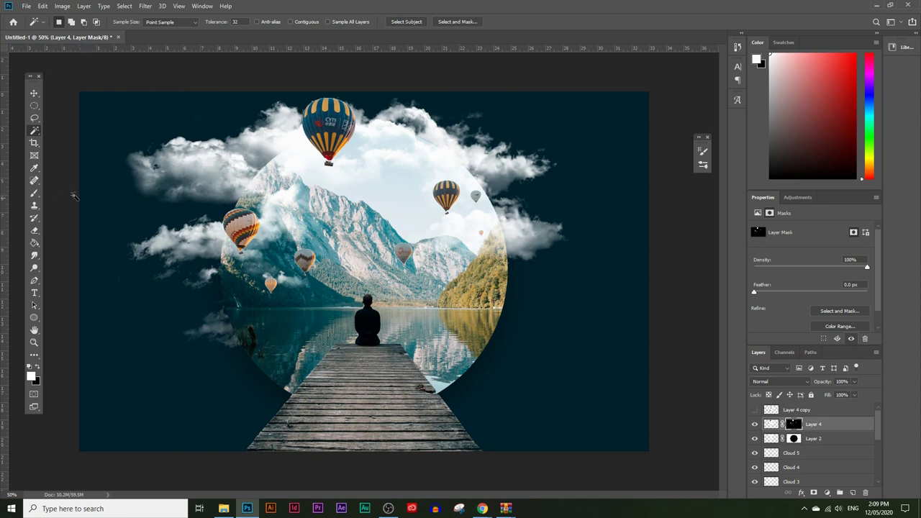
# Paint out the small balloons in front of the mountains on Layer 4's mask with a 108 px black Soft Round brush.
pyautogui.click(34, 193)
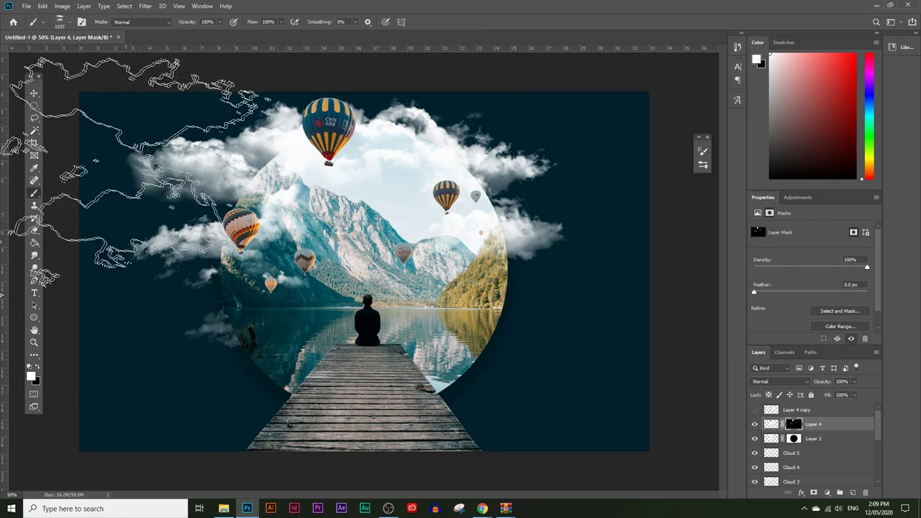
pyautogui.click(31, 376)
pyautogui.click(569, 329)
pyautogui.click(743, 174)
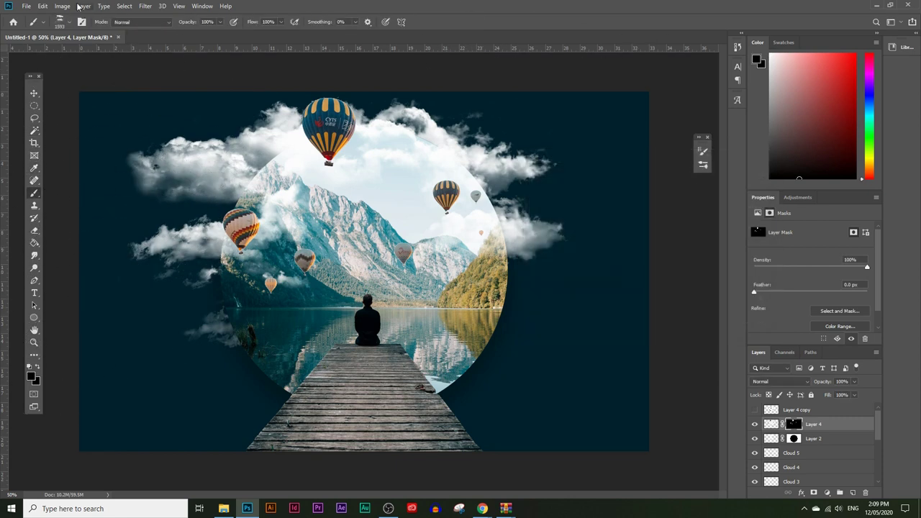
pyautogui.click(70, 21)
pyautogui.scroll(2, 83, 136)
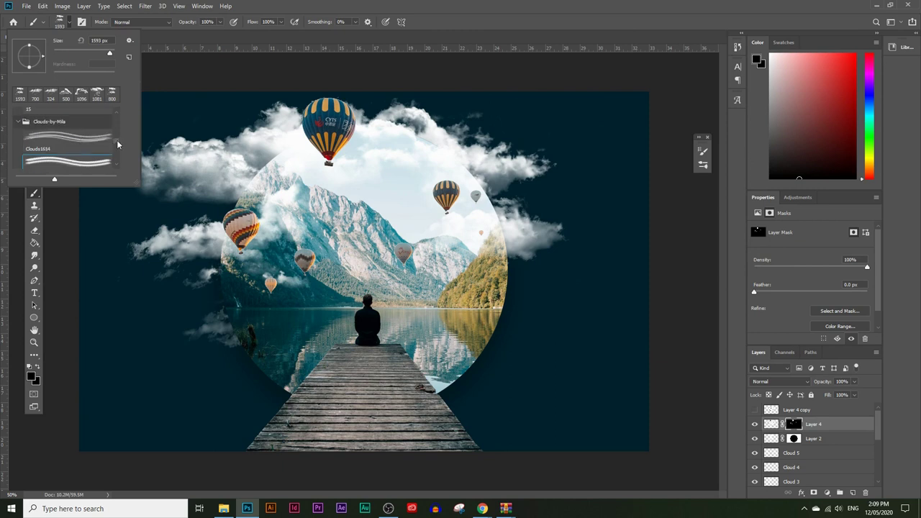
pyautogui.scroll(2, 118, 145)
pyautogui.click(62, 128)
pyautogui.moveTo(101, 54); pyautogui.dragTo(85, 56)
pyautogui.press('Return')
pyautogui.click(303, 257)
pyautogui.click(402, 251)
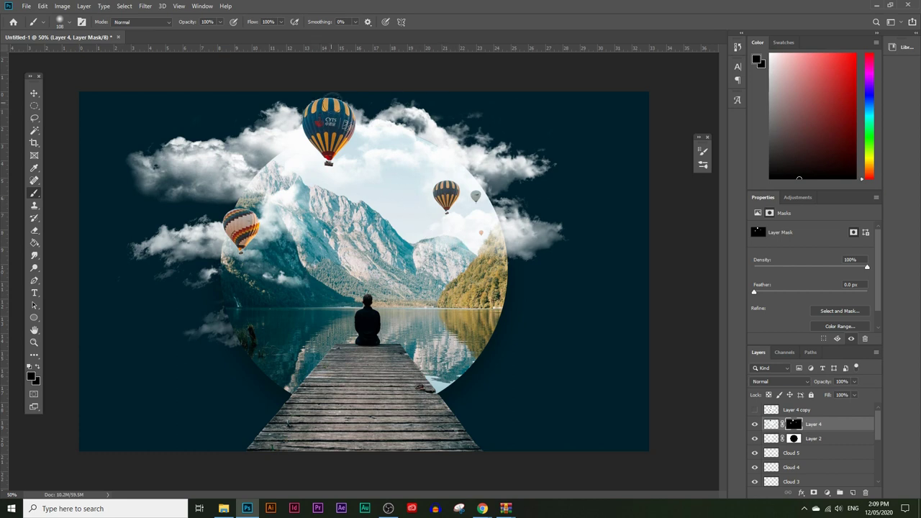
# Set the brush hardness to 100% and mask away the stray pixels around the top of the large blue balloon.
pyautogui.click(34, 343)
pyautogui.moveTo(298, 130); pyautogui.dragTo(308, 150)
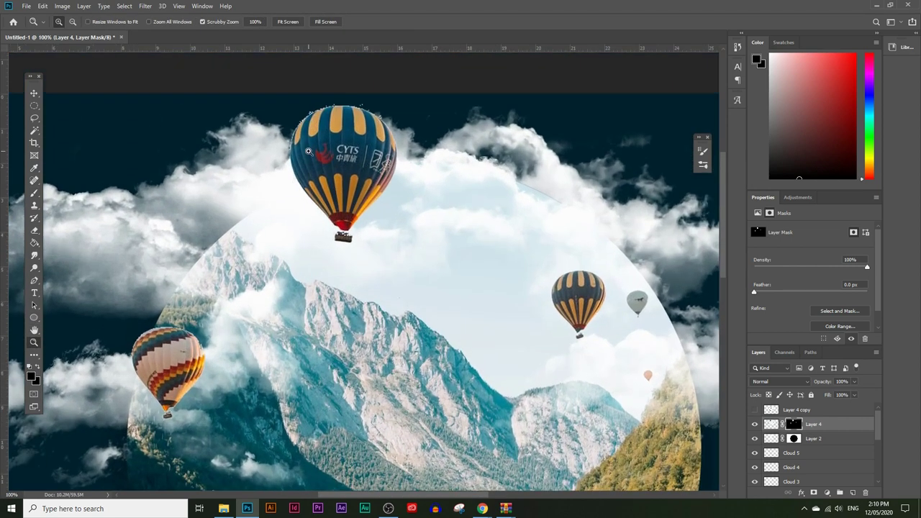
pyautogui.click(343, 79)
pyautogui.click(347, 100)
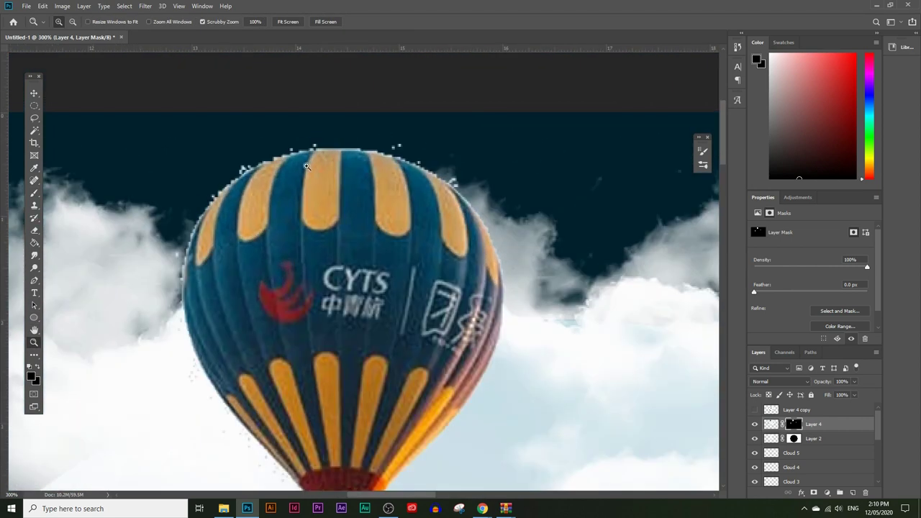
pyautogui.click(34, 193)
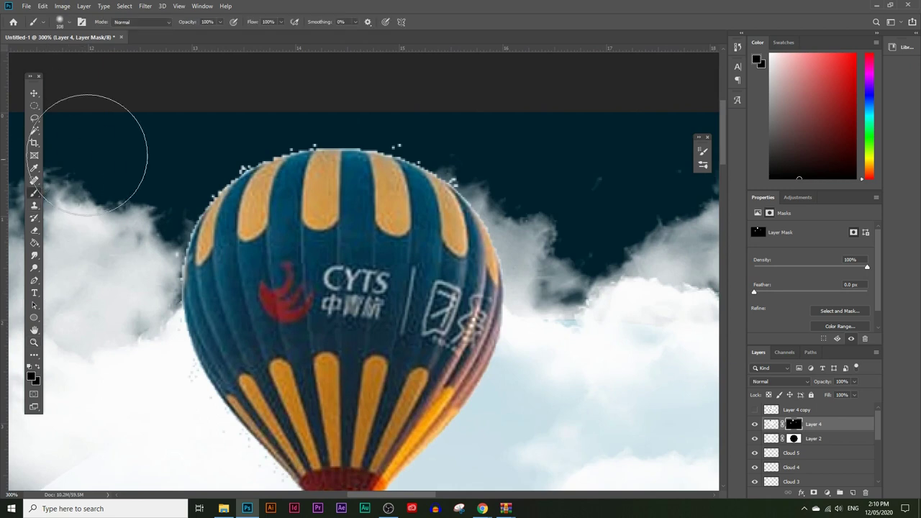
pyautogui.click(70, 23)
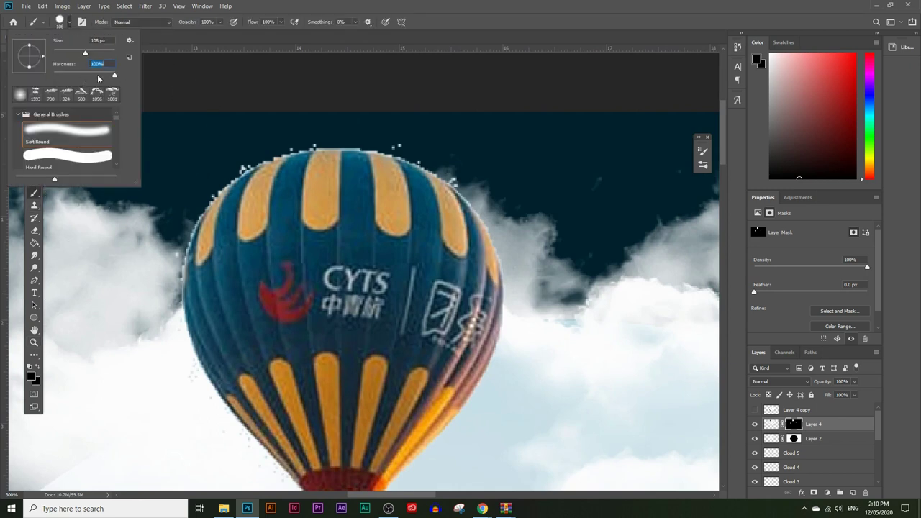
pyautogui.click(106, 75)
pyautogui.press('Return')
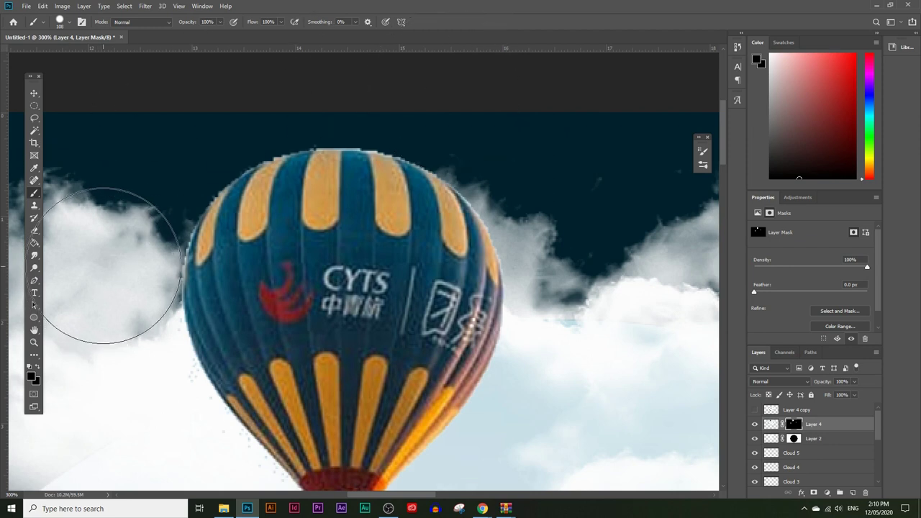
# Mask away the stray pixels around the multicoloured striped balloon at the circle's left edge.
pyautogui.click(34, 343)
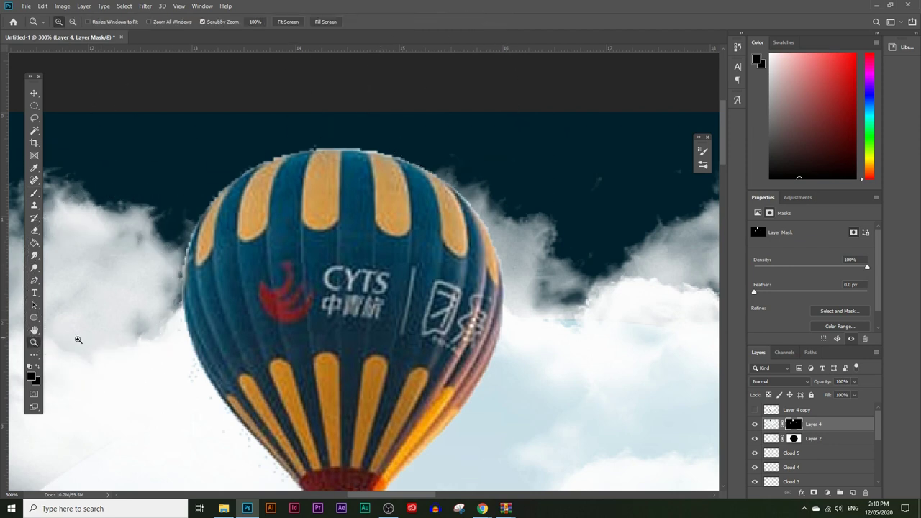
pyautogui.keyDown('alt'); pyautogui.click(294, 328); pyautogui.keyUp('alt')
pyautogui.moveTo(361, 300); pyautogui.dragTo(312, 275)
pyautogui.scroll(-2, 334, 309)
pyautogui.moveTo(194, 311); pyautogui.dragTo(195, 311)
pyautogui.click(33, 195)
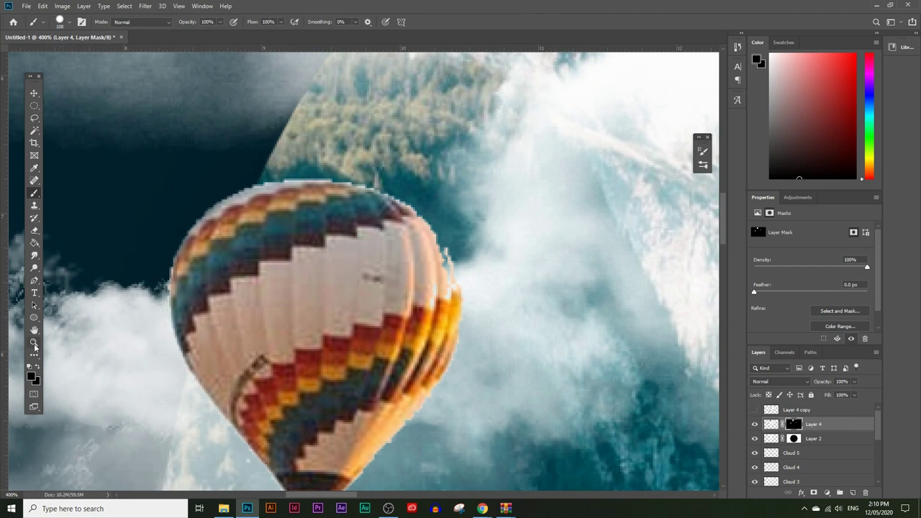
# Reduce the mask brush to 45 px for detail work on the striped balloon's right edge.
pyautogui.press('z')
pyautogui.keyDown('alt'); pyautogui.click(500, 280); pyautogui.keyUp('alt')
pyautogui.keyDown('alt'); pyautogui.click(500, 281); pyautogui.keyUp('alt')
pyautogui.keyDown('alt'); pyautogui.click(500, 281); pyautogui.keyUp('alt')
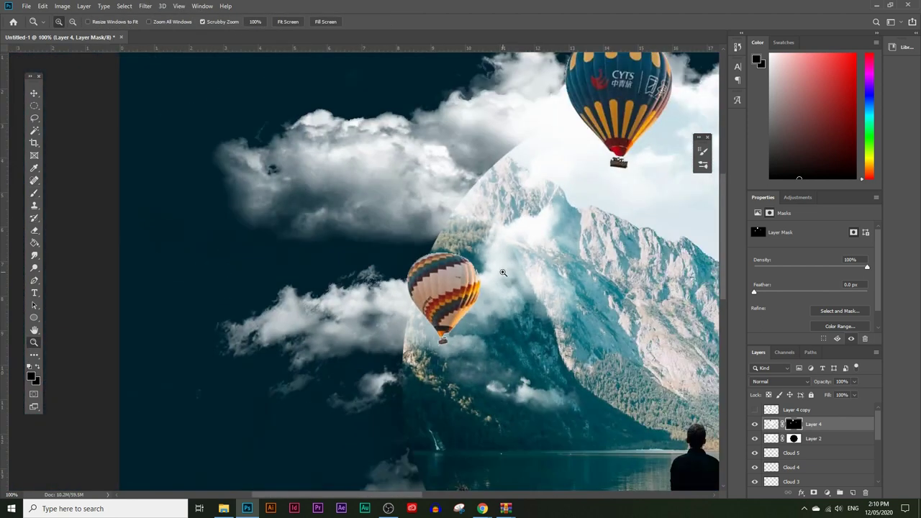
pyautogui.click(502, 270)
pyautogui.click(501, 270)
pyautogui.click(430, 294)
pyautogui.click(424, 298)
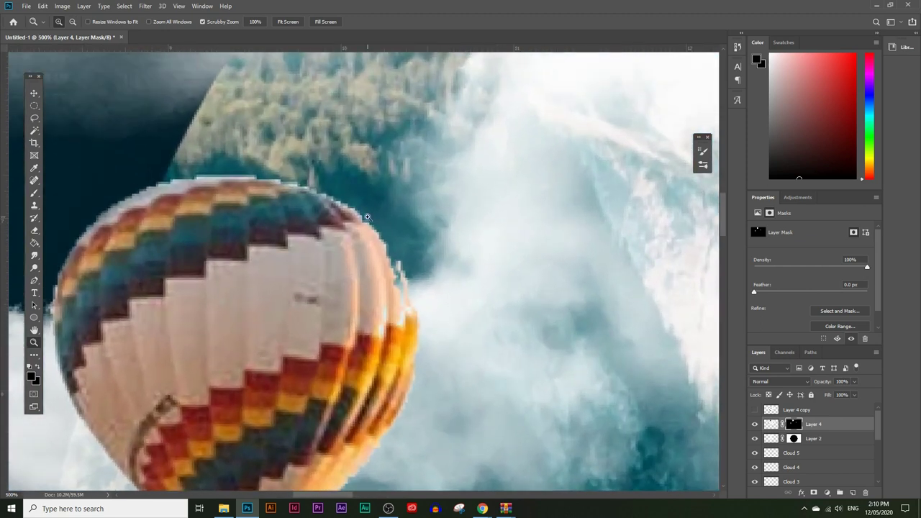
pyautogui.click(34, 193)
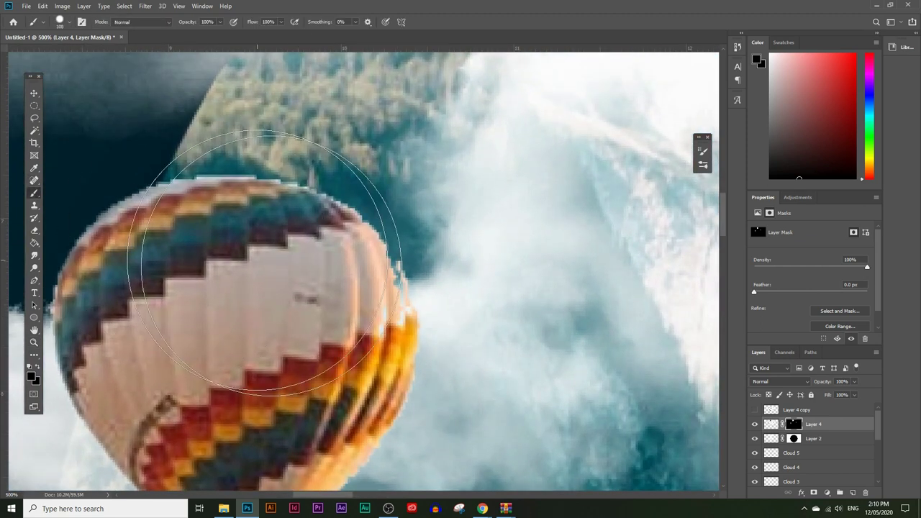
pyautogui.press('[')
pyautogui.press('[')
pyautogui.press('[')
pyautogui.press('[')
pyautogui.press('[')
pyautogui.press('[')
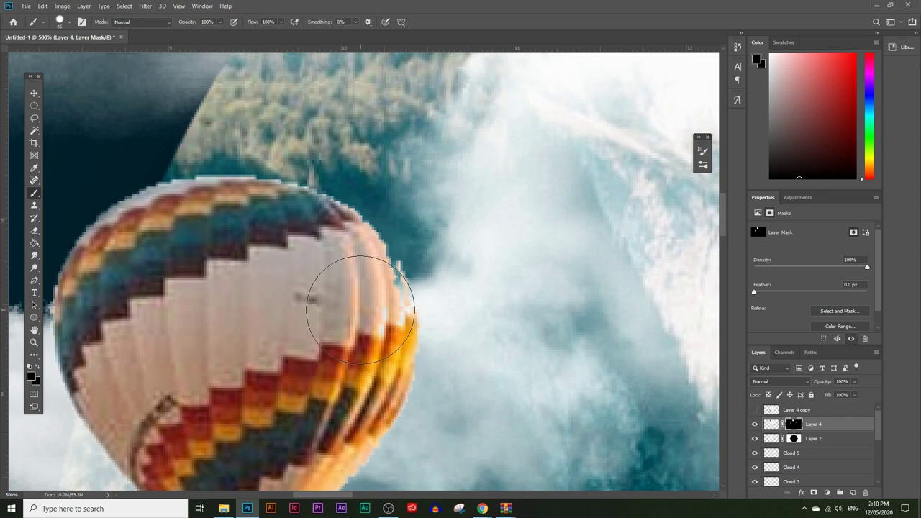
# Paint with white on Layer 4's mask to restore the missing part of the striped balloon's right edge.
pyautogui.click(32, 374)
pyautogui.click(526, 176)
pyautogui.click(741, 171)
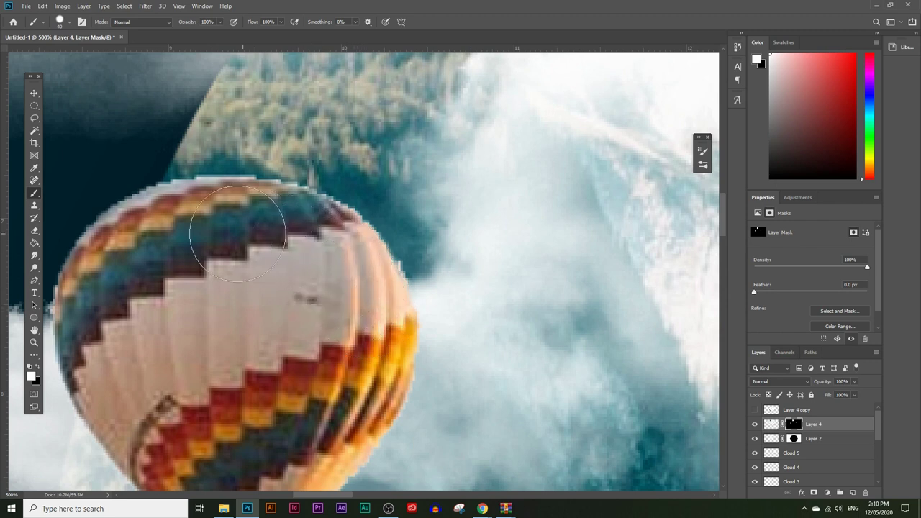
pyautogui.click(33, 343)
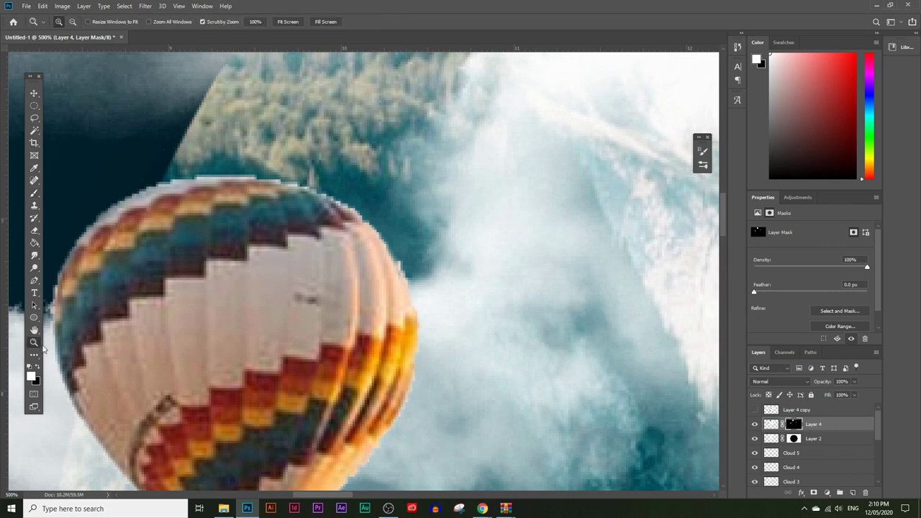
pyautogui.moveTo(572, 288)
pyautogui.mouseDown()
pyautogui.moveTo(540, 290)
pyautogui.moveTo(522, 324)
pyautogui.moveTo(468, 309)
pyautogui.moveTo(561, 294)
pyautogui.mouseUp()
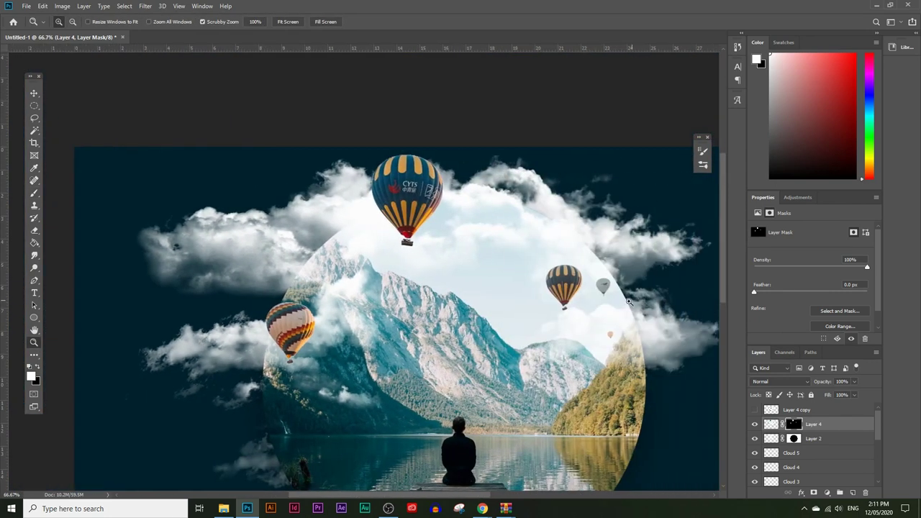
# Compare the full composition with the source hot air balloon photo in Chrome and return to Photoshop.
pyautogui.scroll(-3, 611, 299)
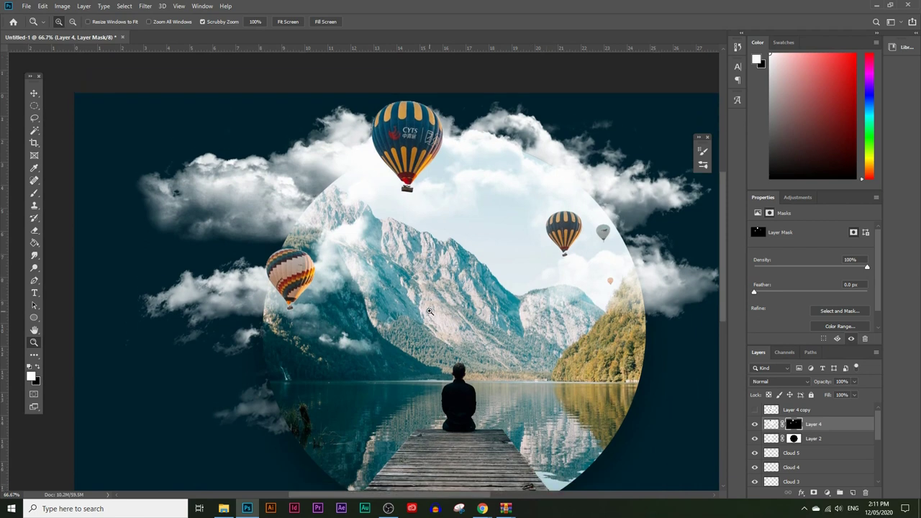
pyautogui.keyDown('alt'); pyautogui.click(429, 310); pyautogui.keyUp('alt')
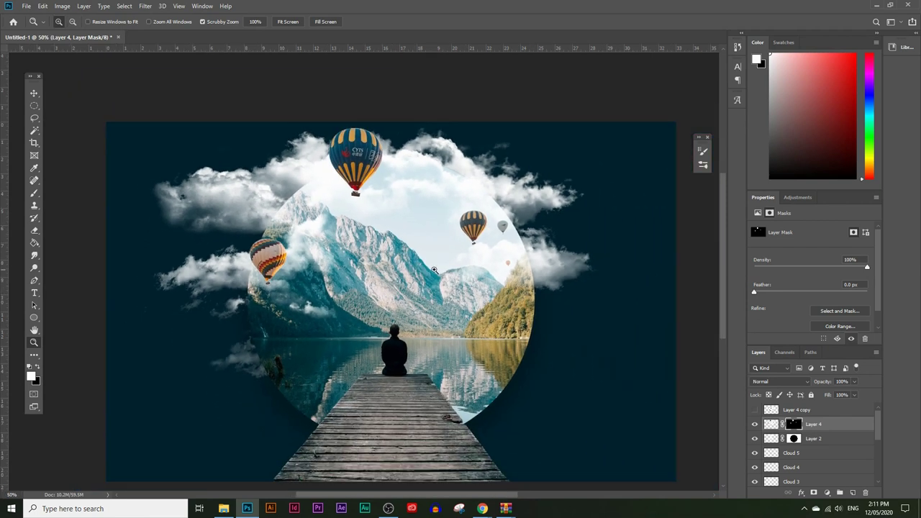
pyautogui.moveTo(482, 508)
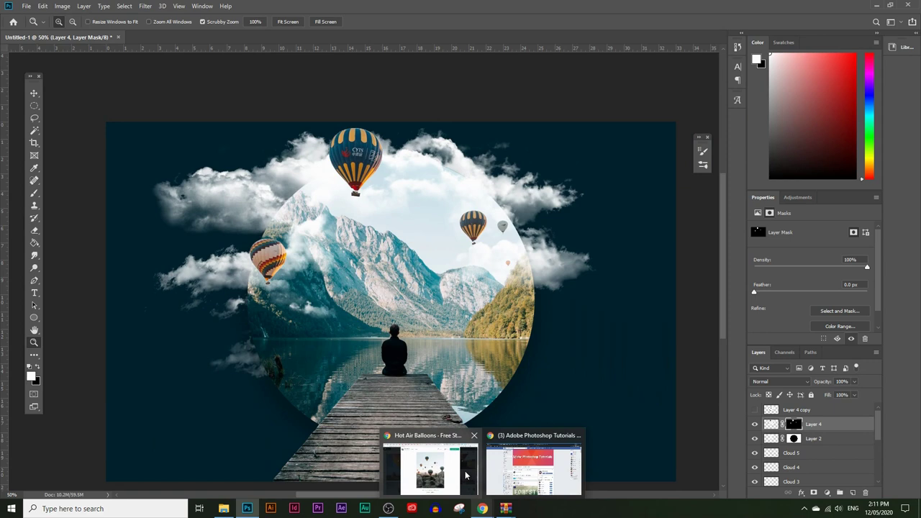
pyautogui.click(468, 475)
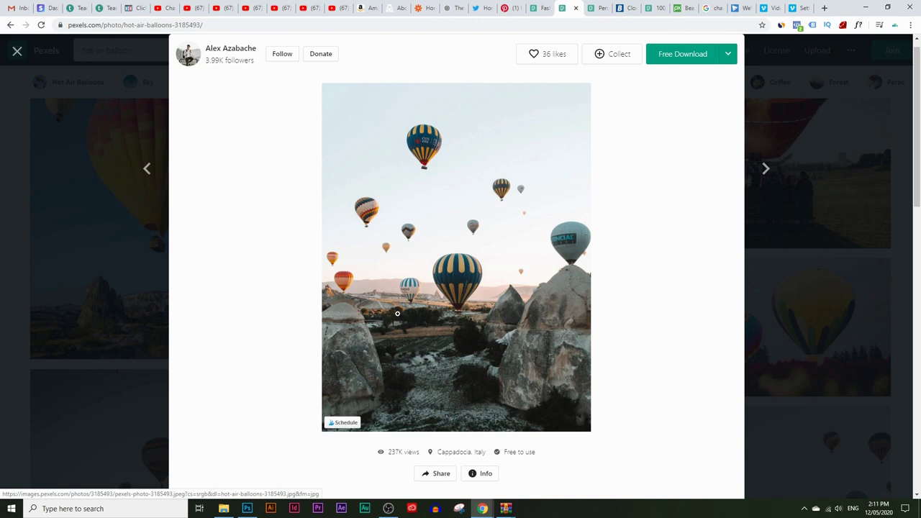
pyautogui.click(246, 508)
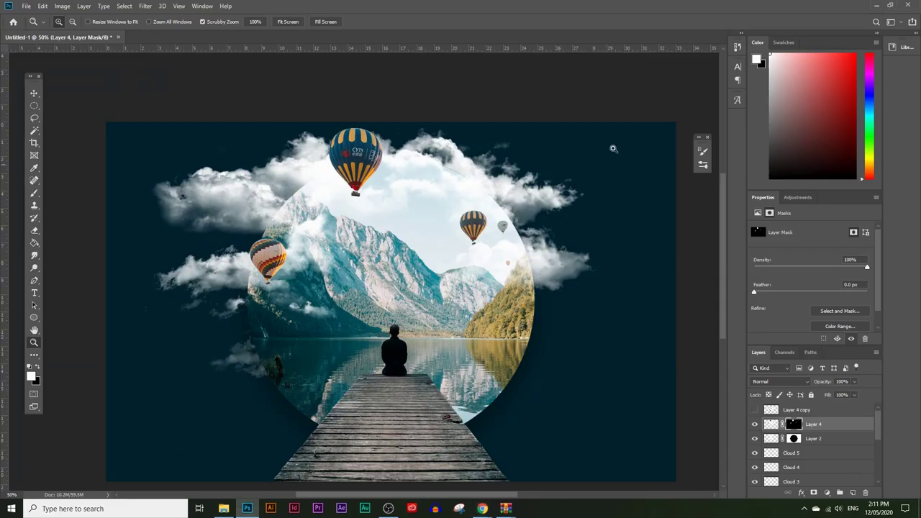
pyautogui.scroll(-3, 396, 246)
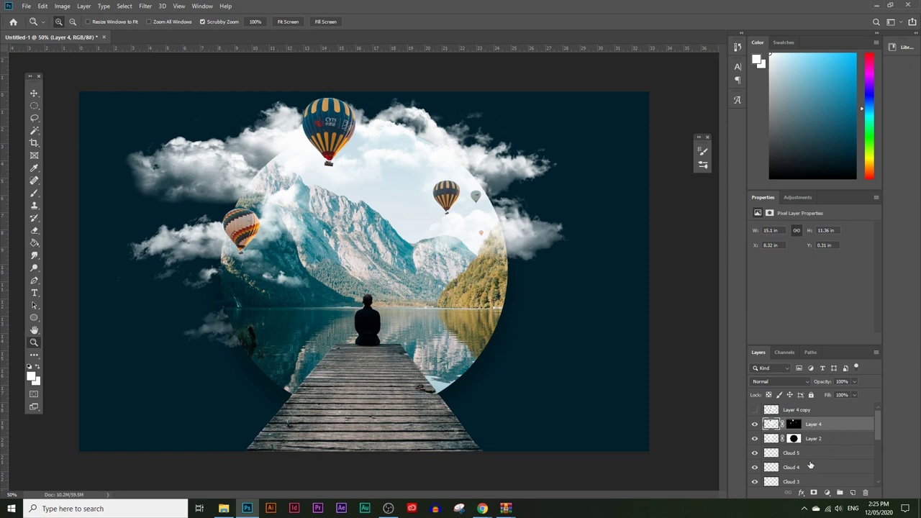
# Add a Brightness/Contrast adjustment layer above Layer 4 with brightness 19 and contrast 42, and compare the image with and without it.
pyautogui.click(827, 495)
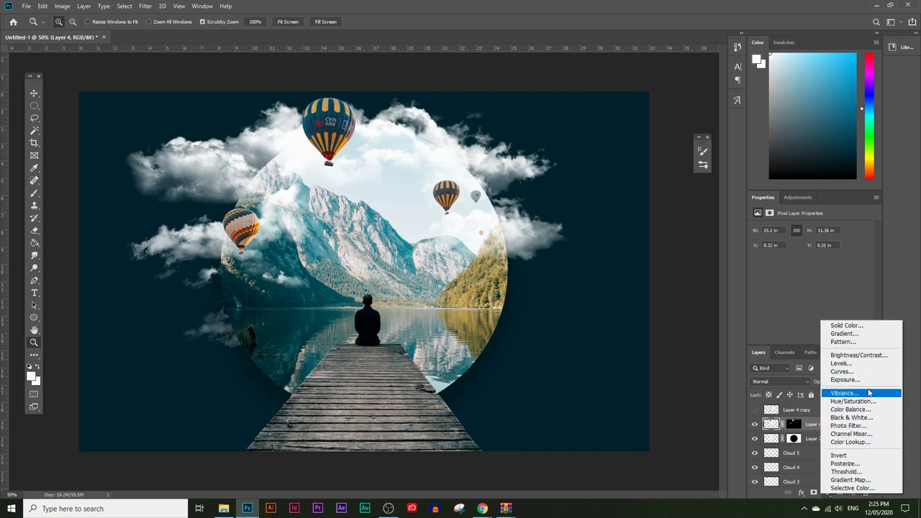
pyautogui.click(856, 355)
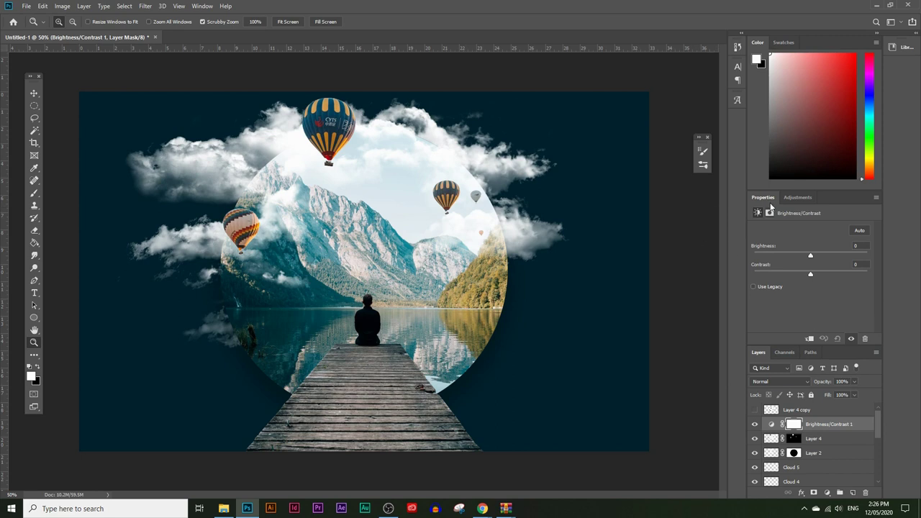
pyautogui.click(204, 6)
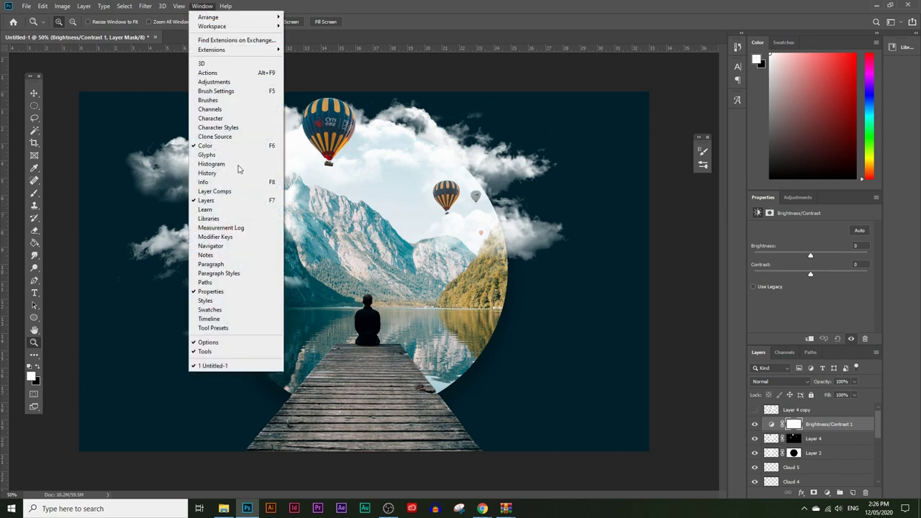
pyautogui.click(2, 246)
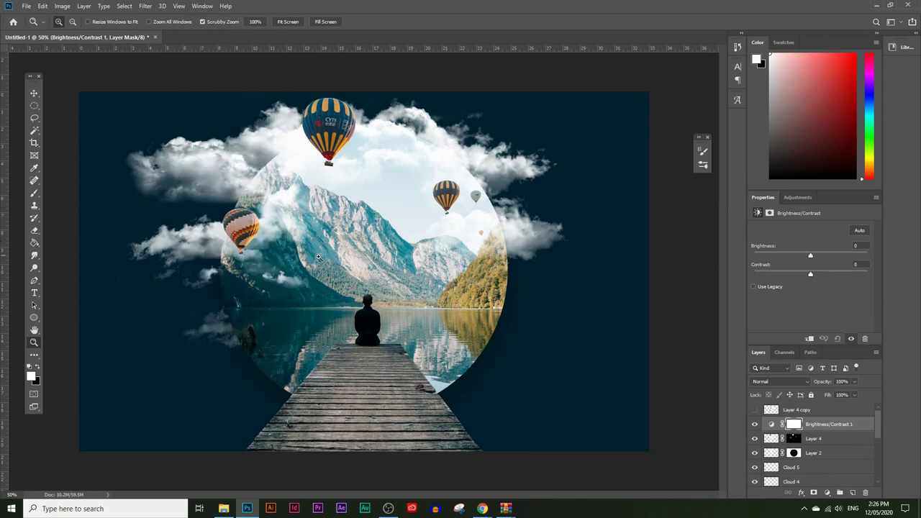
pyautogui.moveTo(812, 258)
pyautogui.mouseDown()
pyautogui.moveTo(828, 258)
pyautogui.moveTo(797, 257)
pyautogui.moveTo(815, 257)
pyautogui.mouseUp()
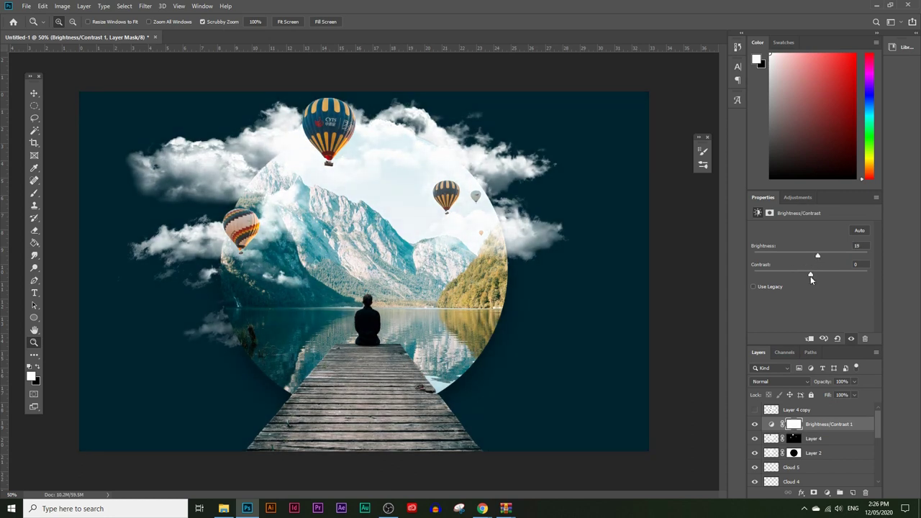
pyautogui.moveTo(810, 274)
pyautogui.mouseDown()
pyautogui.moveTo(831, 276)
pyautogui.moveTo(820, 274)
pyautogui.mouseUp()
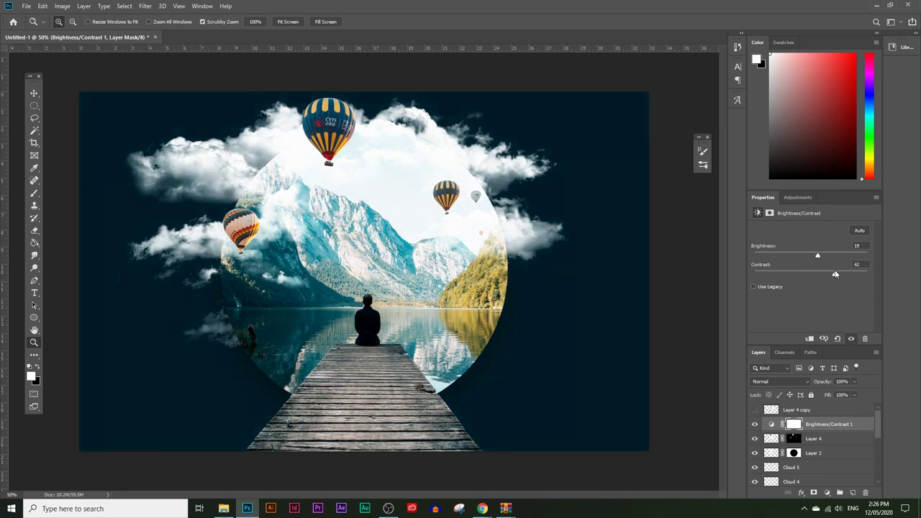
pyautogui.click(755, 424)
pyautogui.click(756, 425)
pyautogui.click(755, 424)
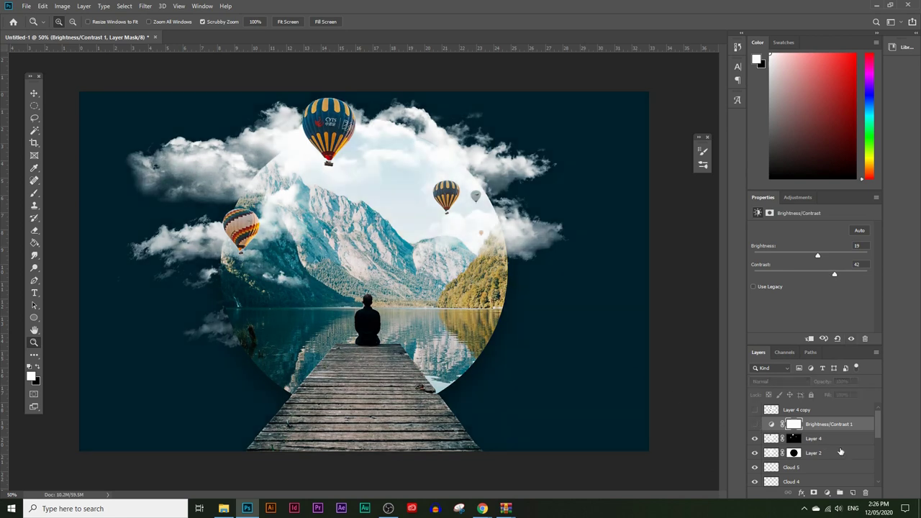
pyautogui.click(754, 424)
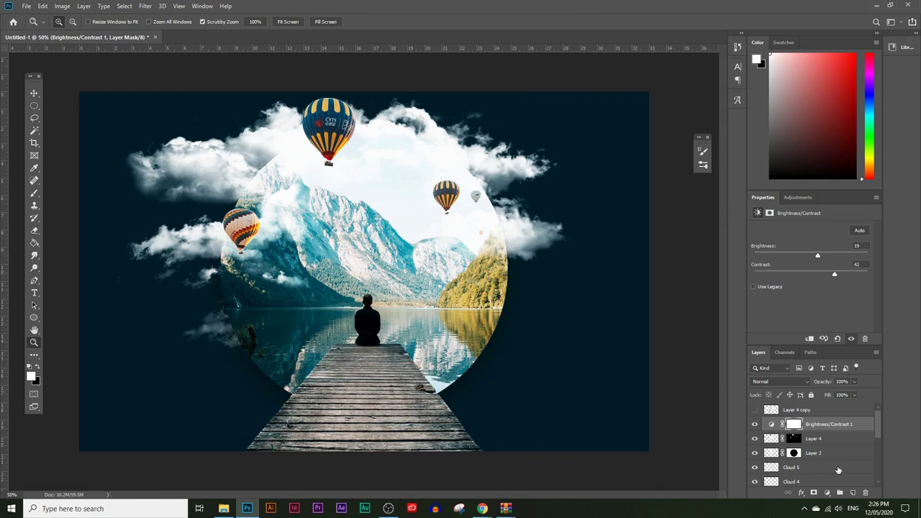
# Try a Selective Color adjustment on the Cyans with cyan +61, magenta +46 and yellow +59, and delete that layer.
pyautogui.click(828, 493)
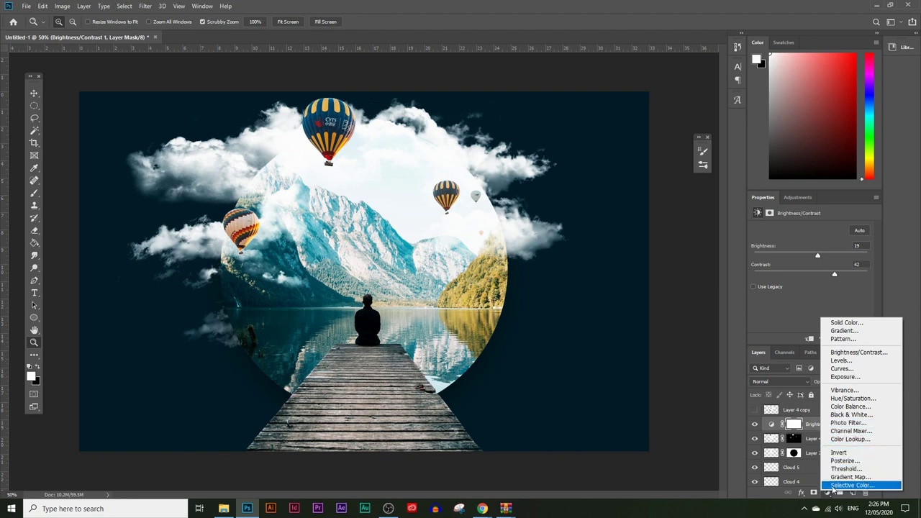
pyautogui.click(834, 486)
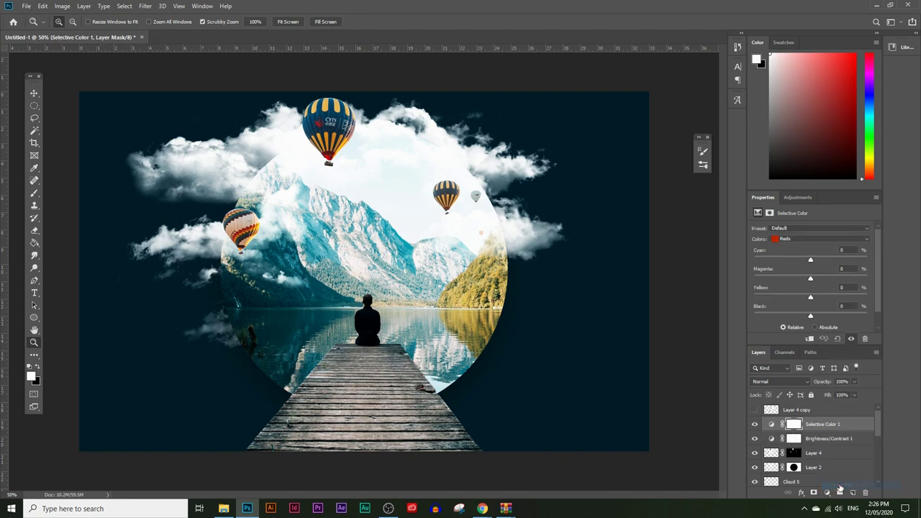
pyautogui.click(789, 241)
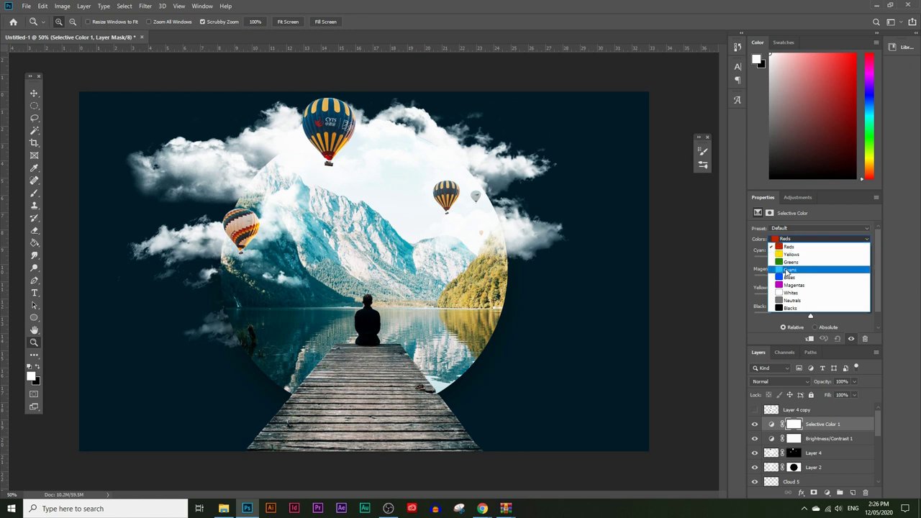
pyautogui.click(789, 271)
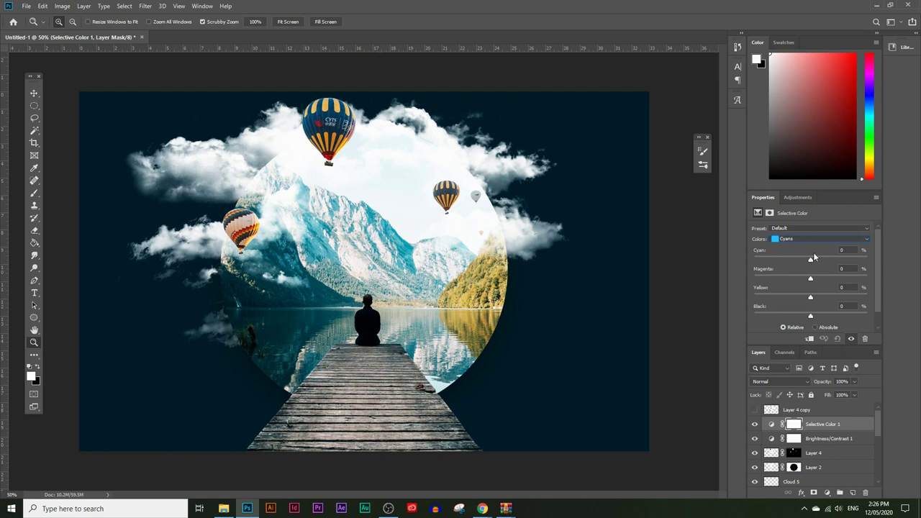
pyautogui.moveTo(811, 260); pyautogui.dragTo(832, 279)
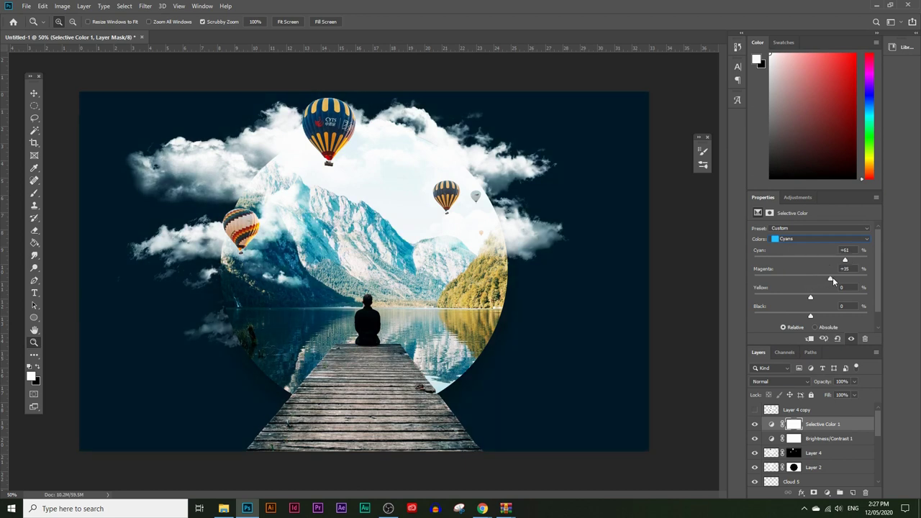
pyautogui.moveTo(819, 318); pyautogui.dragTo(845, 302)
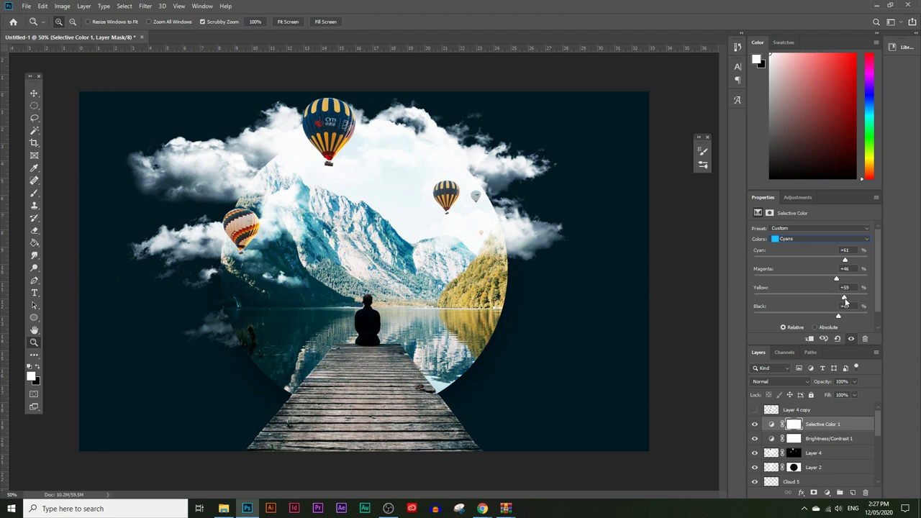
pyautogui.moveTo(828, 430); pyautogui.dragTo(865, 494)
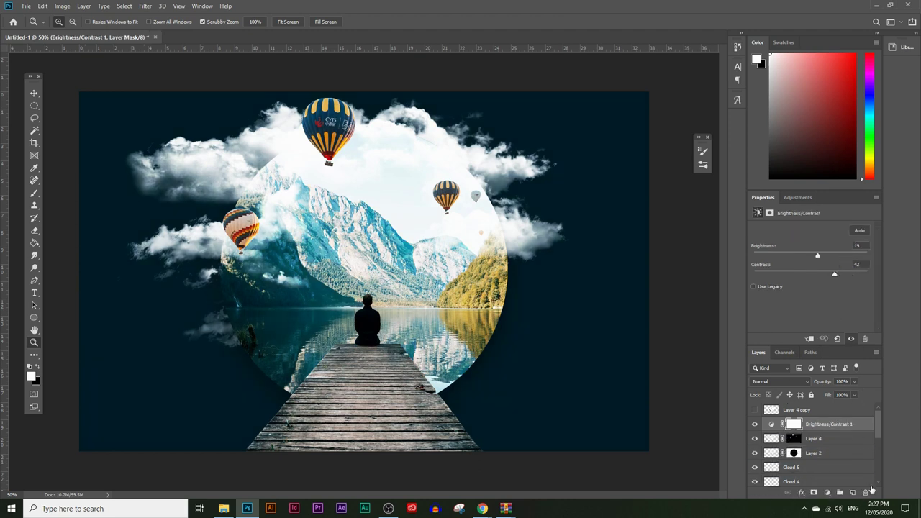
# Try a new Selective Color adjustment layer on the Neutrals with cyan 0, magenta +15, yellow -8 and black -8.
pyautogui.click(826, 493)
pyautogui.click(850, 488)
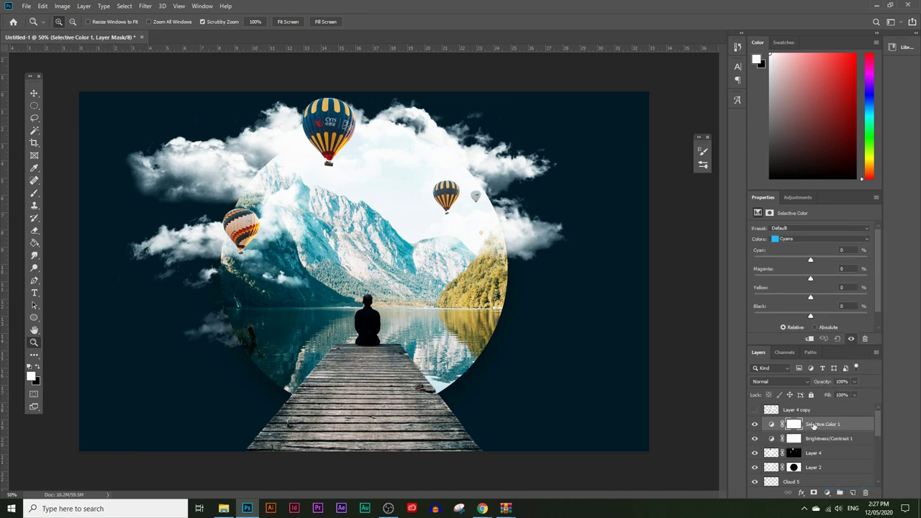
pyautogui.click(803, 238)
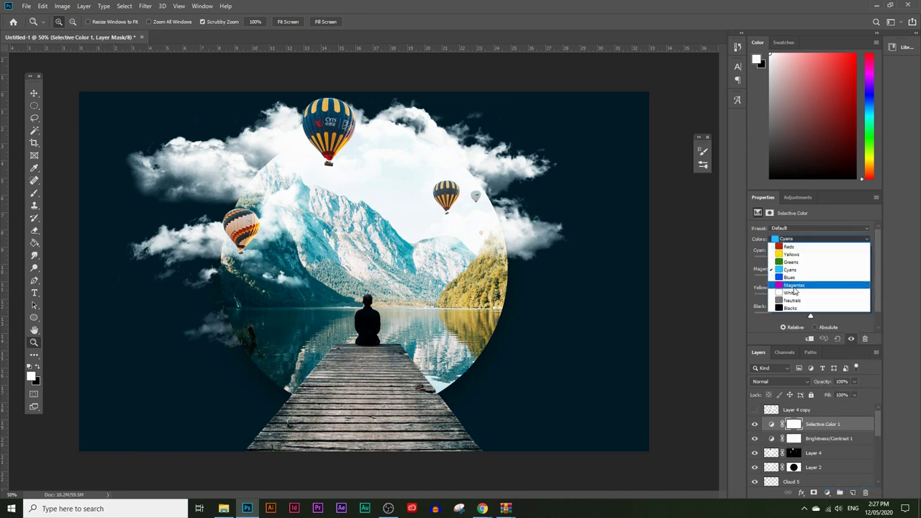
pyautogui.click(794, 301)
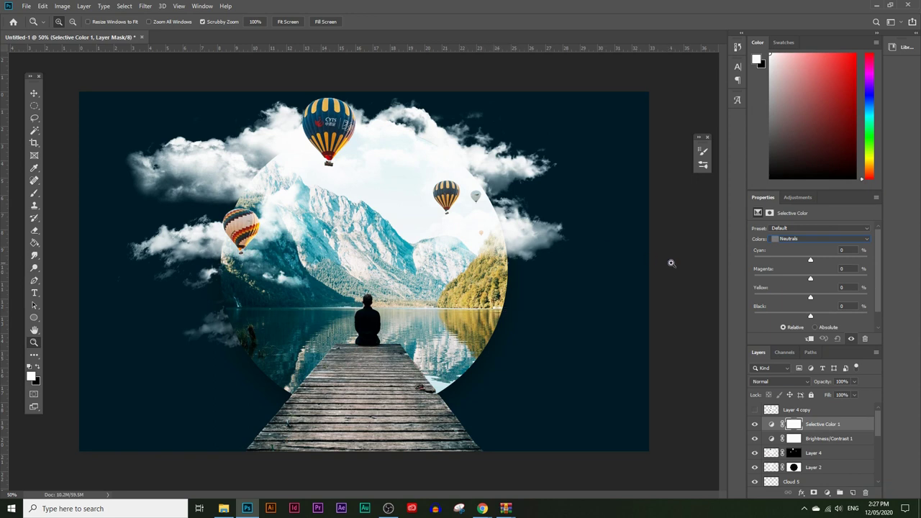
pyautogui.moveTo(810, 261); pyautogui.dragTo(806, 316)
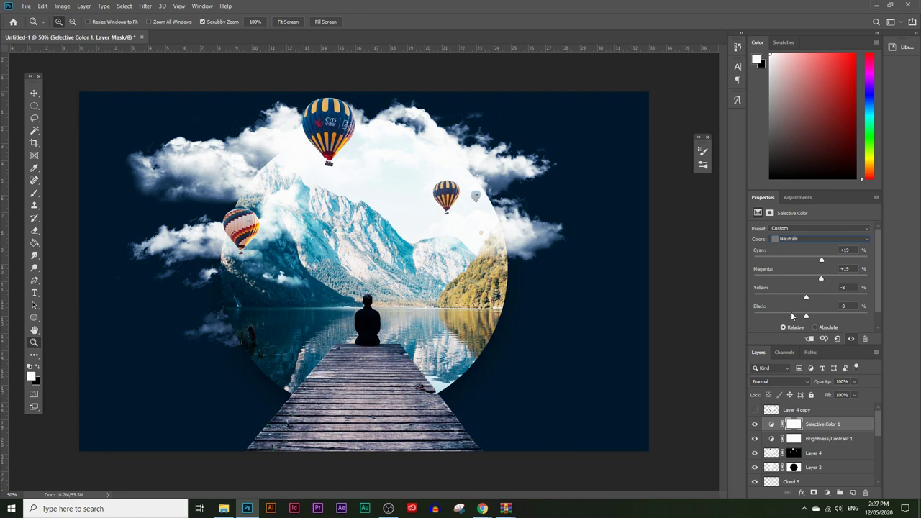
pyautogui.click(755, 424)
pyautogui.click(755, 425)
pyautogui.moveTo(822, 281); pyautogui.dragTo(810, 262)
# Add a Hue/Saturation adjustment layer with hue +14, saturation -42 and lightness -14.
pyautogui.click(827, 492)
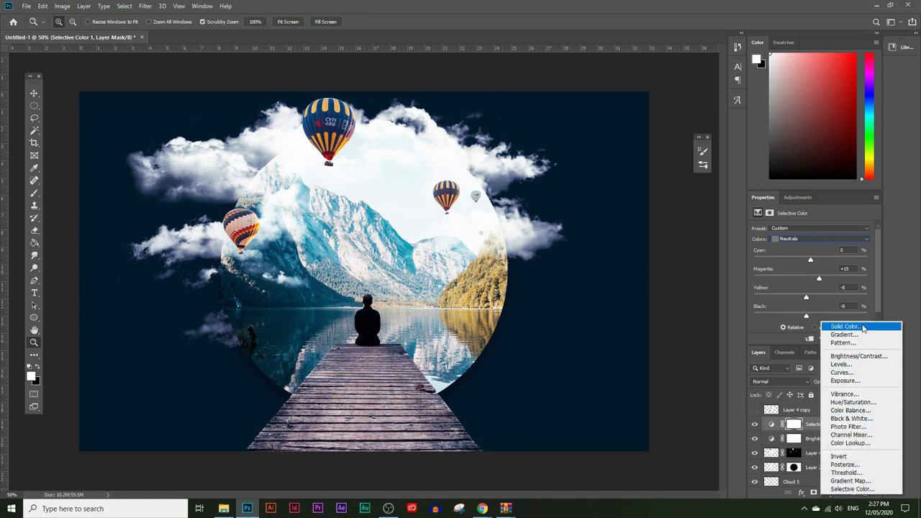
pyautogui.click(856, 402)
pyautogui.moveTo(812, 265); pyautogui.dragTo(802, 301)
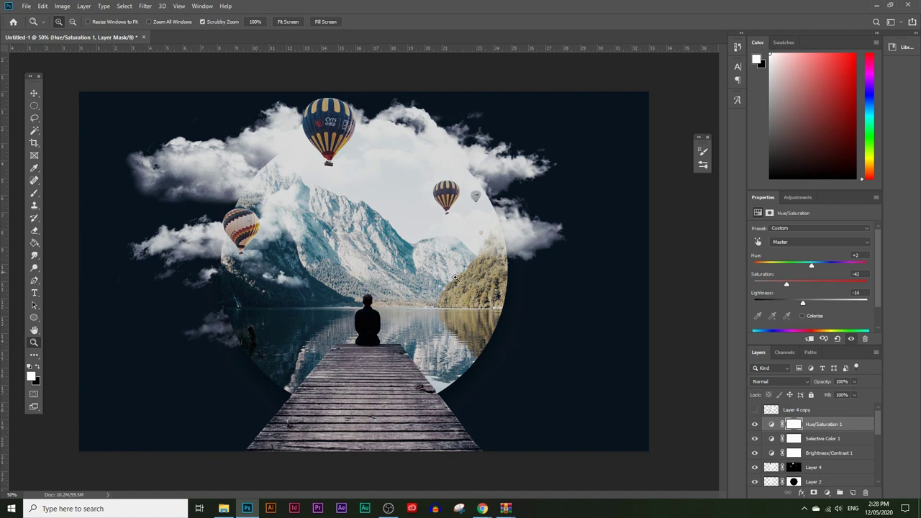
pyautogui.moveTo(816, 266)
pyautogui.mouseDown()
pyautogui.moveTo(825, 266)
pyautogui.moveTo(818, 266)
pyautogui.mouseUp()
# Delete the Selective Color layer and set the Brightness/Contrast layer to brightness 51 and contrast 32.
pyautogui.click(813, 443)
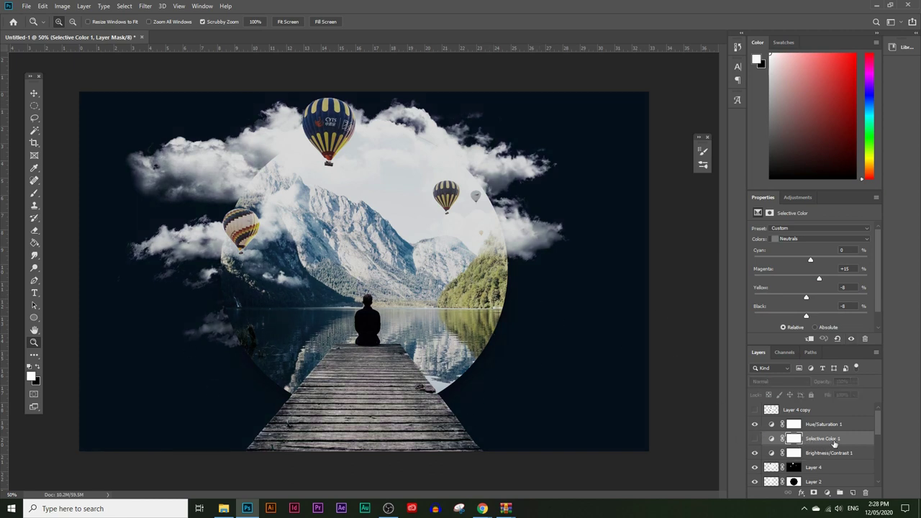
pyautogui.moveTo(833, 440); pyautogui.dragTo(864, 492)
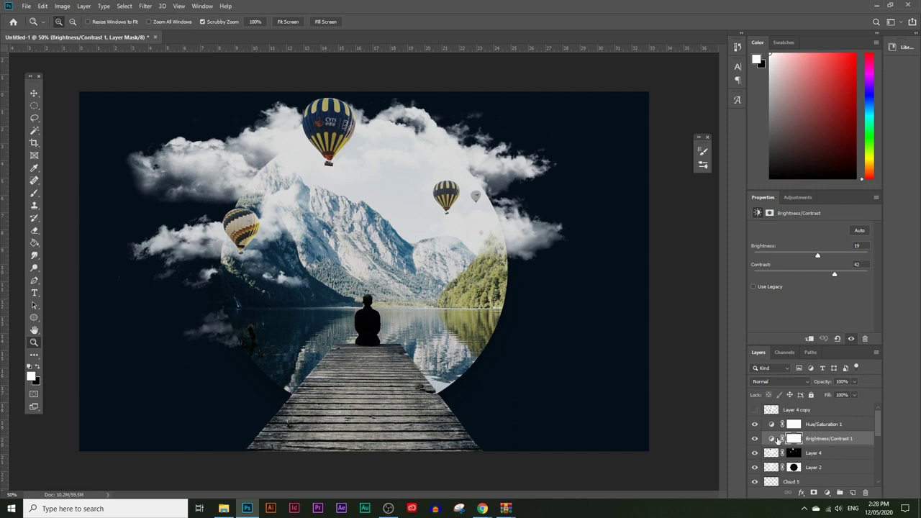
pyautogui.moveTo(823, 257)
pyautogui.mouseDown()
pyautogui.moveTo(808, 257)
pyautogui.moveTo(844, 278)
pyautogui.moveTo(807, 257)
pyautogui.moveTo(830, 256)
pyautogui.mouseUp()
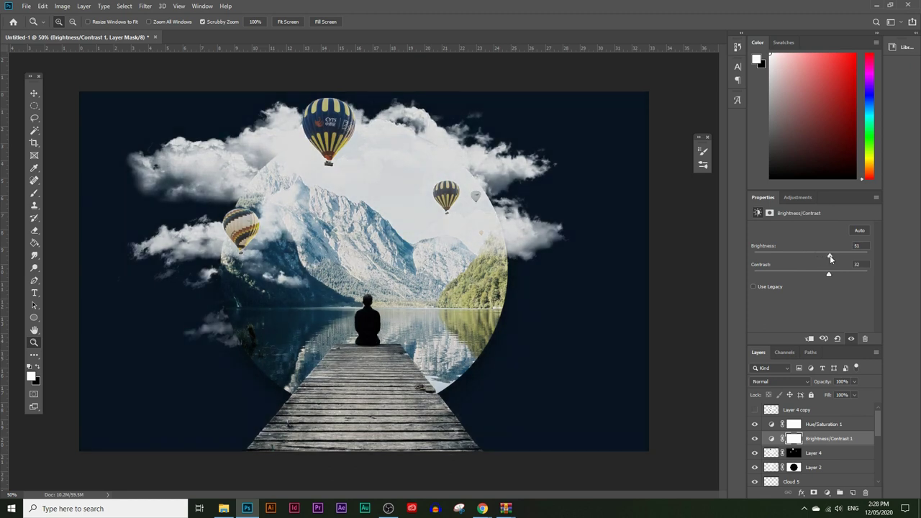
# Set the Hue/Saturation layer to hue +17, saturation -48 and lightness -6, and compare the image with and without both adjustment layers.
pyautogui.click(824, 424)
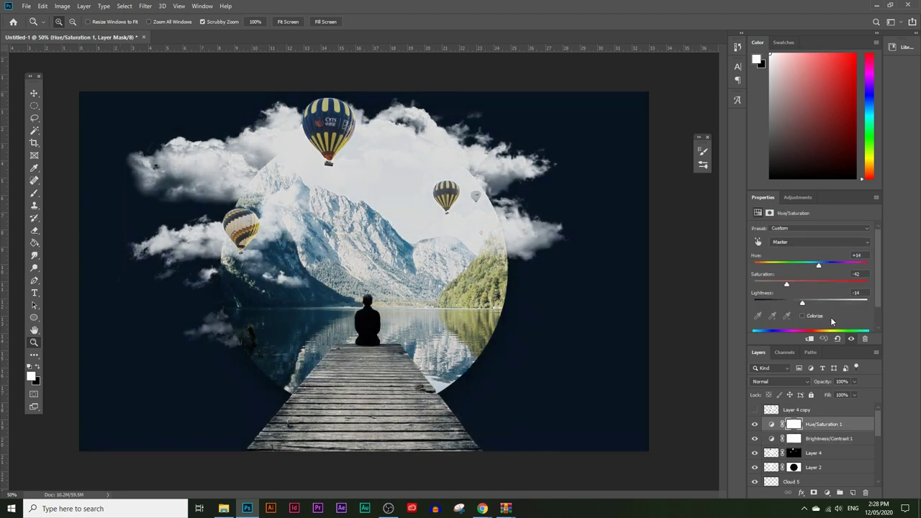
pyautogui.moveTo(805, 304); pyautogui.dragTo(821, 271)
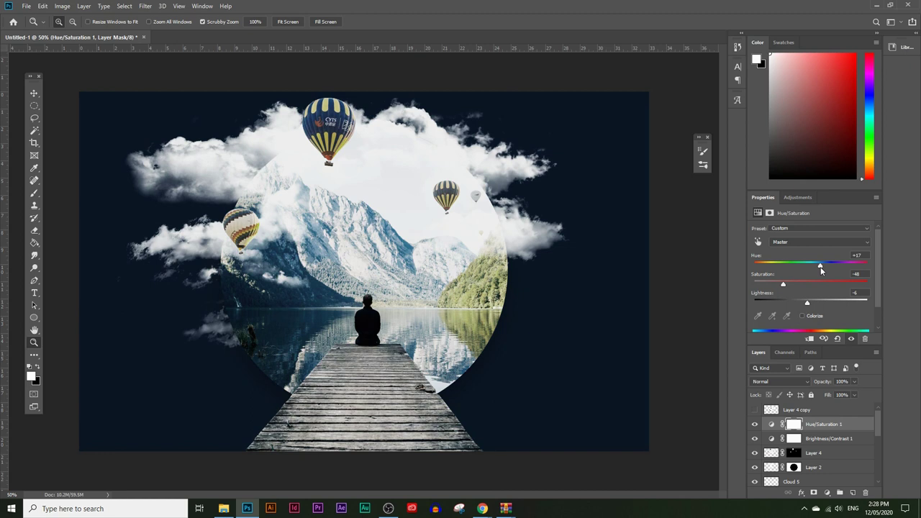
pyautogui.click(754, 424)
pyautogui.click(756, 440)
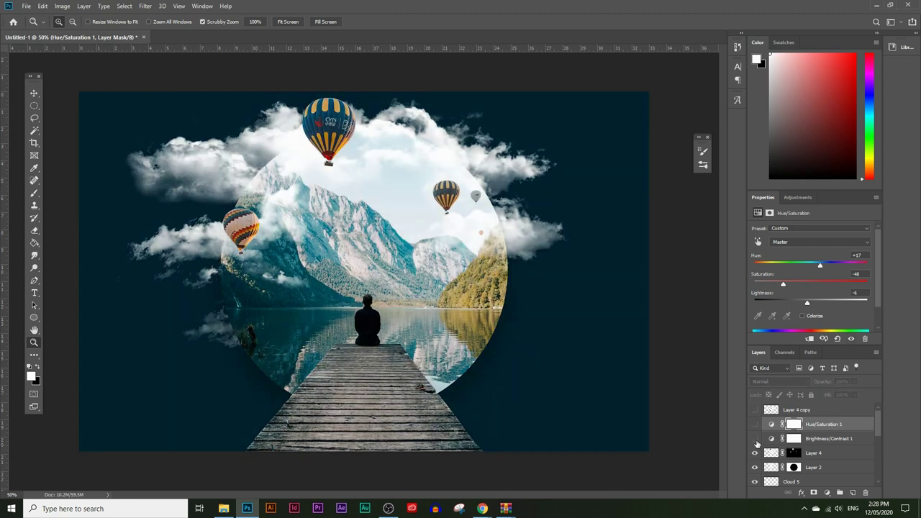
pyautogui.click(754, 439)
pyautogui.click(755, 424)
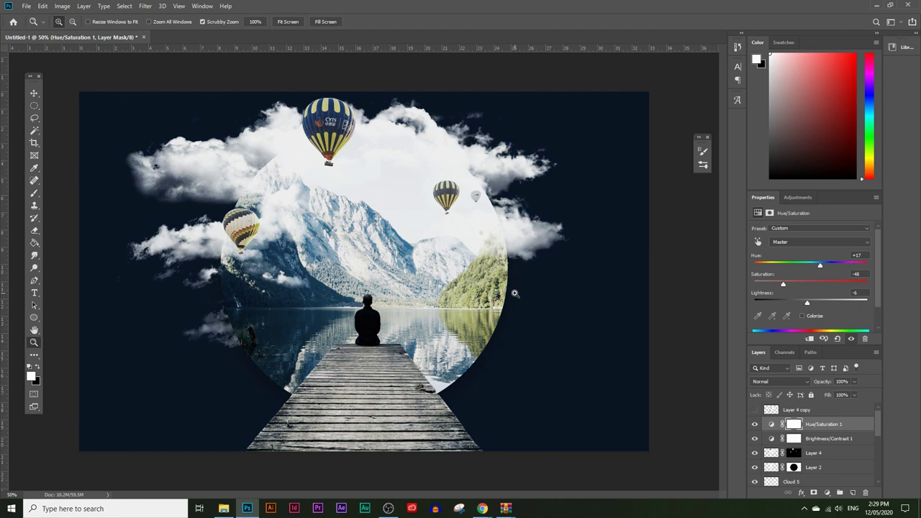